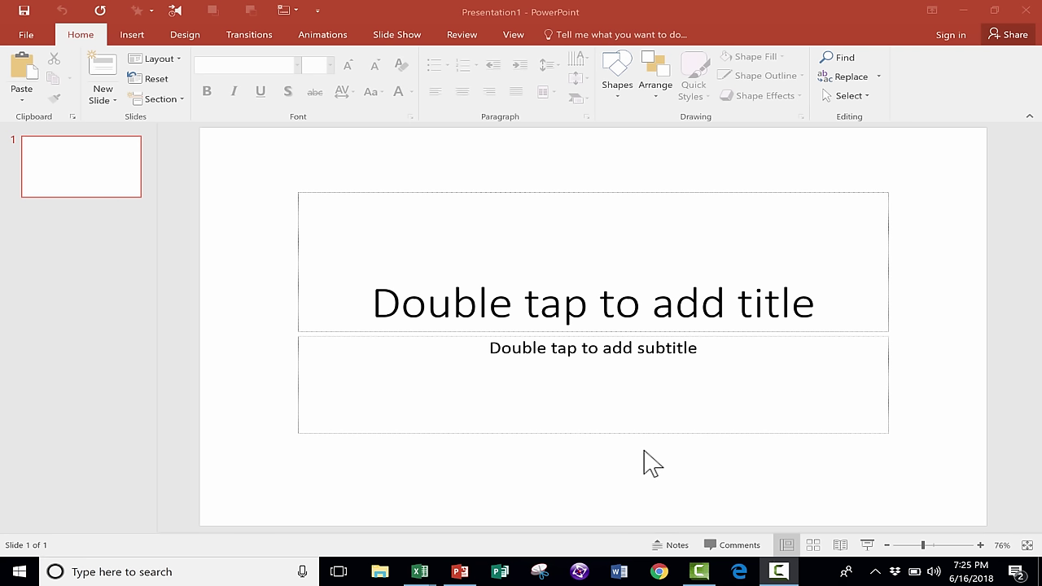
- Insert the Cool-Nature-Pictures-in-HD-Resolution photo from Desktop\Nature Images onto the title slide
{"action": "left_click", "coordinate": [132, 36]}
{"action": "left_click", "coordinate": [115, 88]}
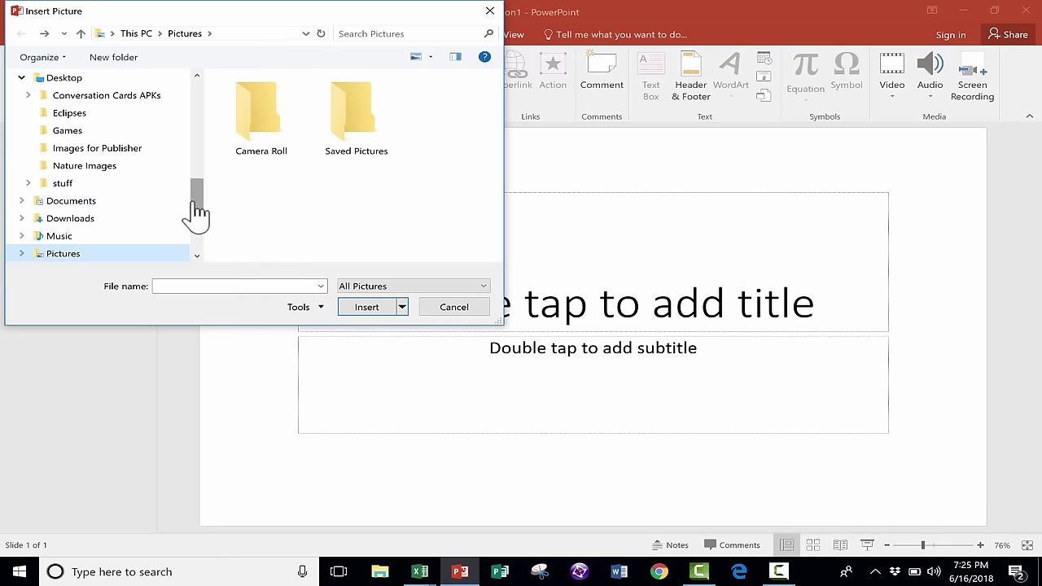
{"action": "left_click_drag", "start_coordinate": [195, 217], "coordinate": [182, 187]}
{"action": "left_click", "coordinate": [68, 195]}
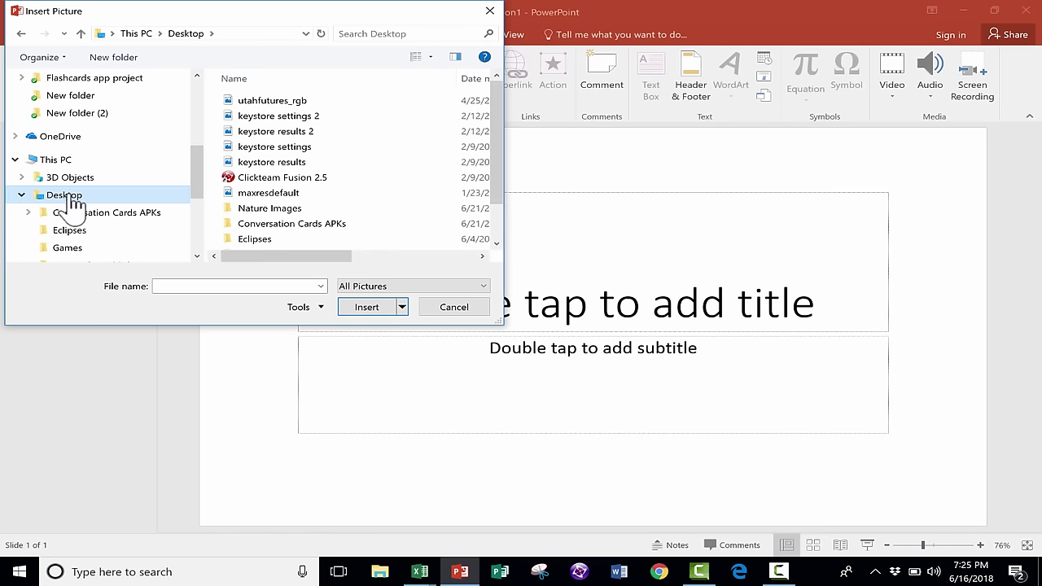
{"action": "double_click", "coordinate": [289, 208]}
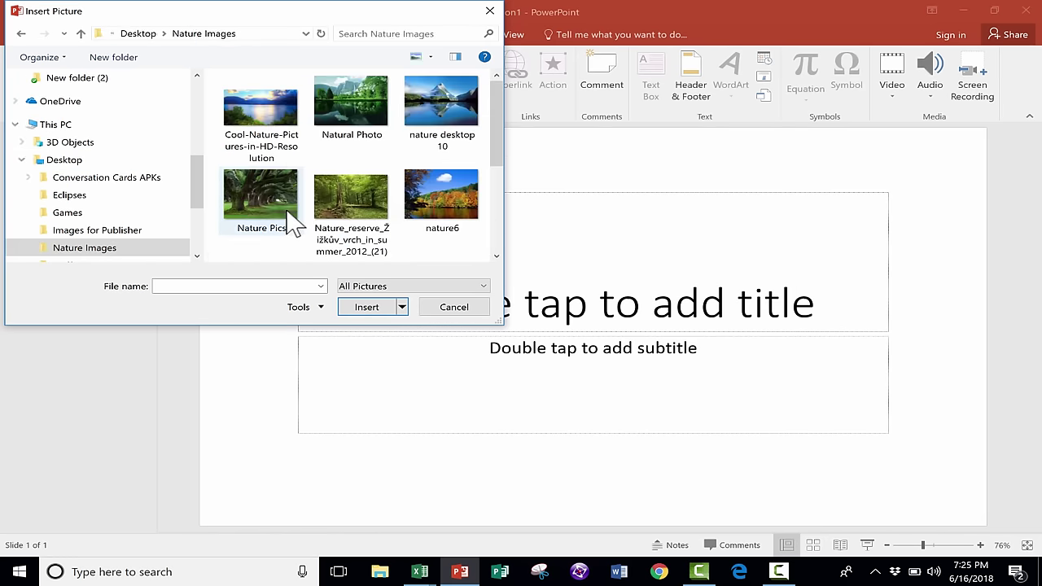
{"action": "double_click", "coordinate": [277, 122]}
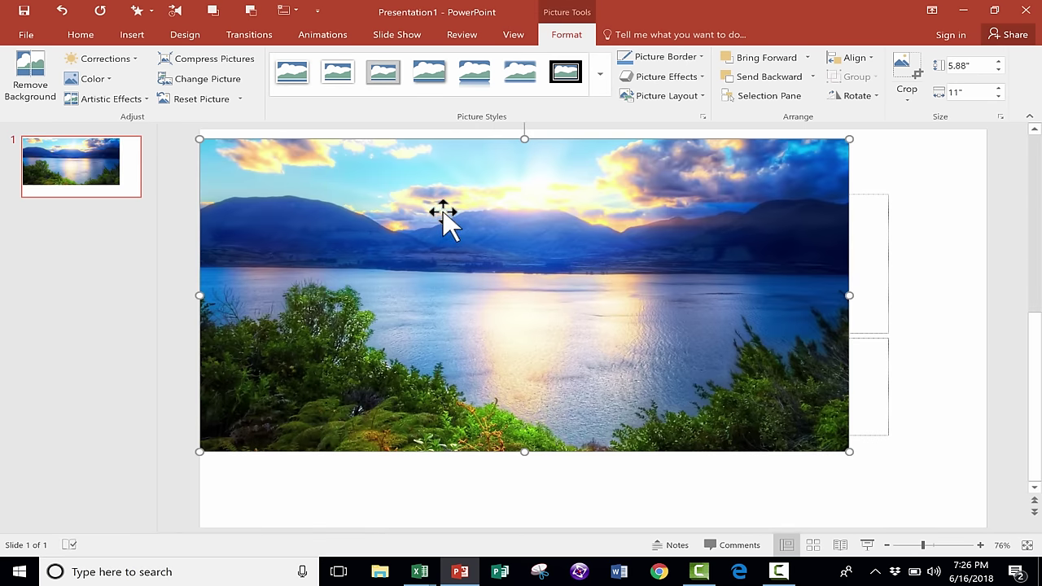
- Insert every Nature Images picture onto the slide and drag the stack down
{"action": "left_click", "coordinate": [135, 36]}
{"action": "left_click", "coordinate": [115, 85]}
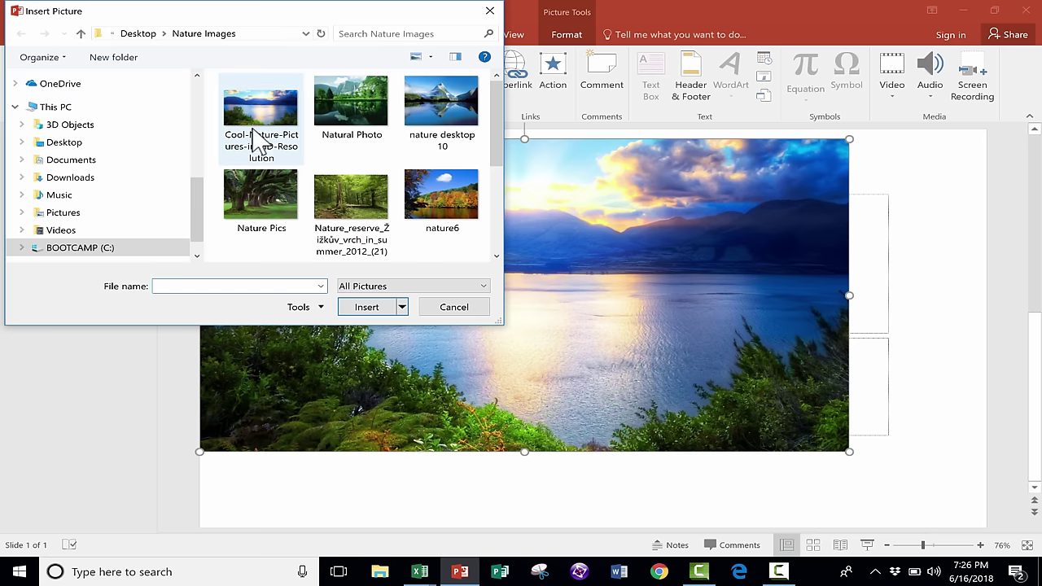
{"action": "left_click_drag", "start_coordinate": [218, 106], "coordinate": [402, 329]}
{"action": "left_click", "coordinate": [366, 307]}
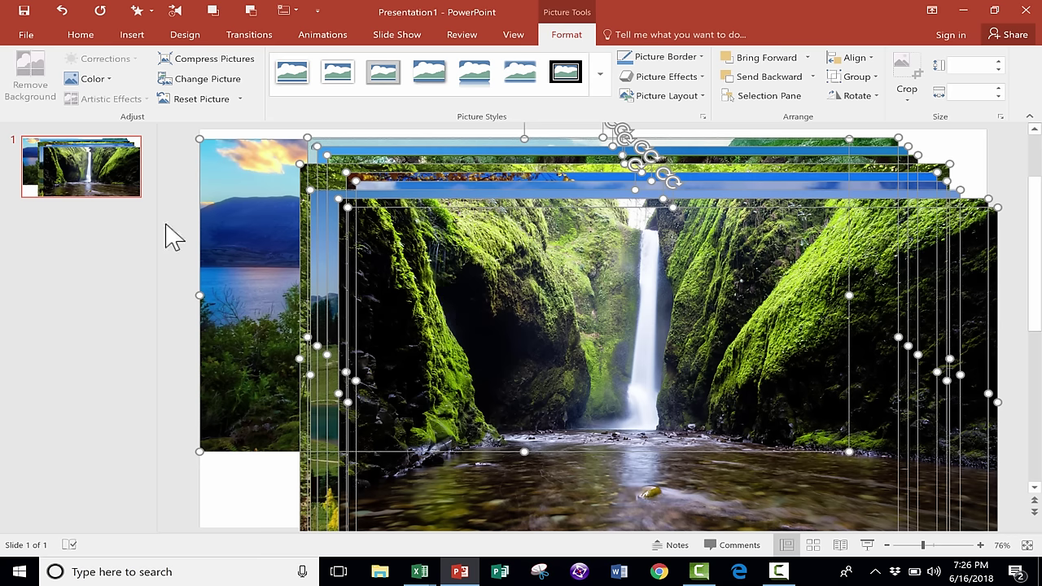
{"action": "left_click_drag", "start_coordinate": [483, 291], "coordinate": [488, 319]}
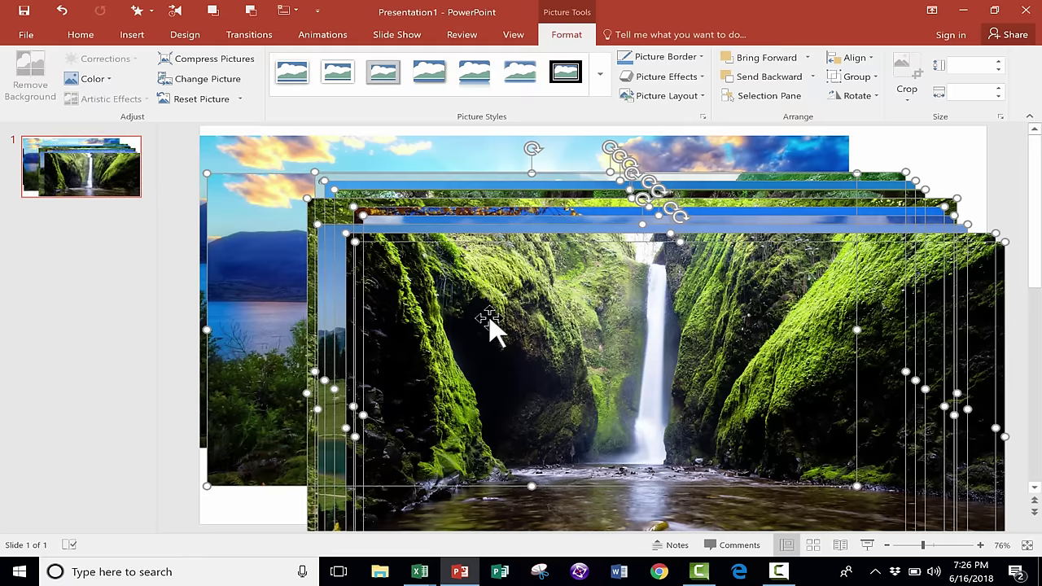
- Undo the move and the picture insertions until no photo remains on the slide
{"action": "left_click", "coordinate": [62, 10]}
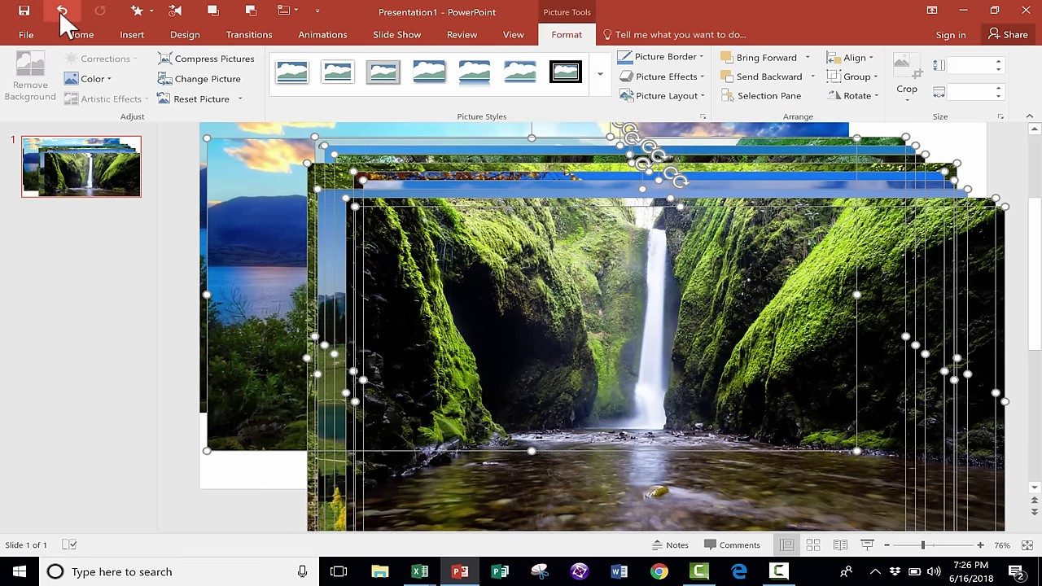
{"action": "left_click", "coordinate": [62, 11]}
{"action": "left_click", "coordinate": [62, 11]}
{"action": "left_click", "coordinate": [62, 10]}
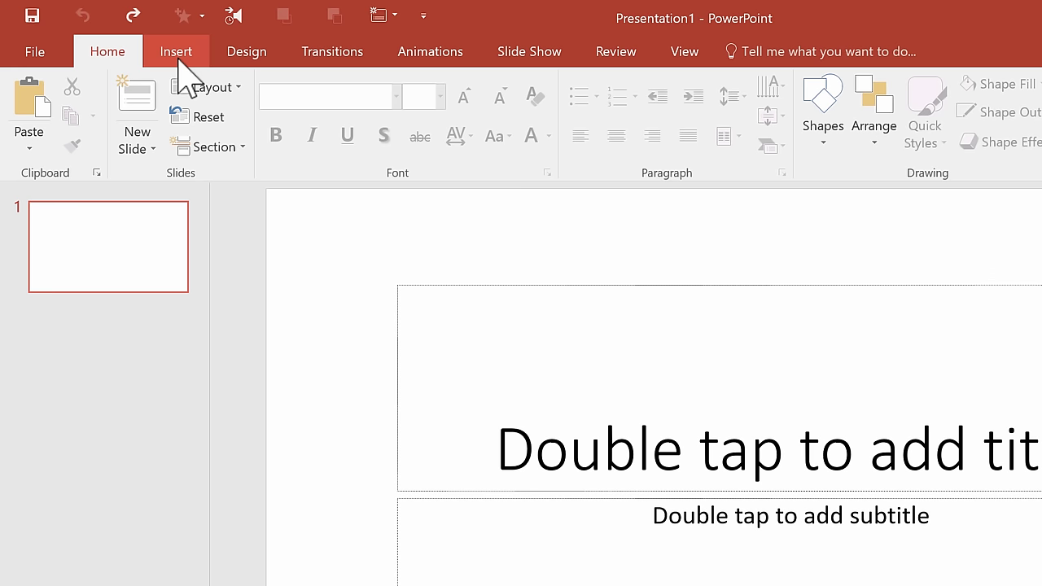
- Select all six picture thumbnails in the browser, then cancel without inserting any
{"action": "left_click", "coordinate": [177, 54]}
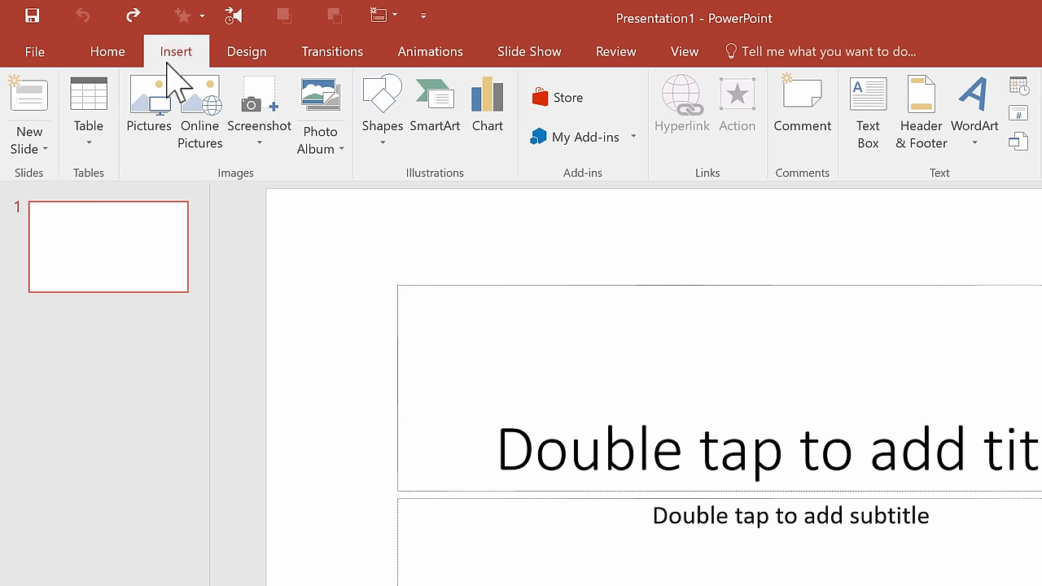
{"action": "left_click", "coordinate": [145, 114]}
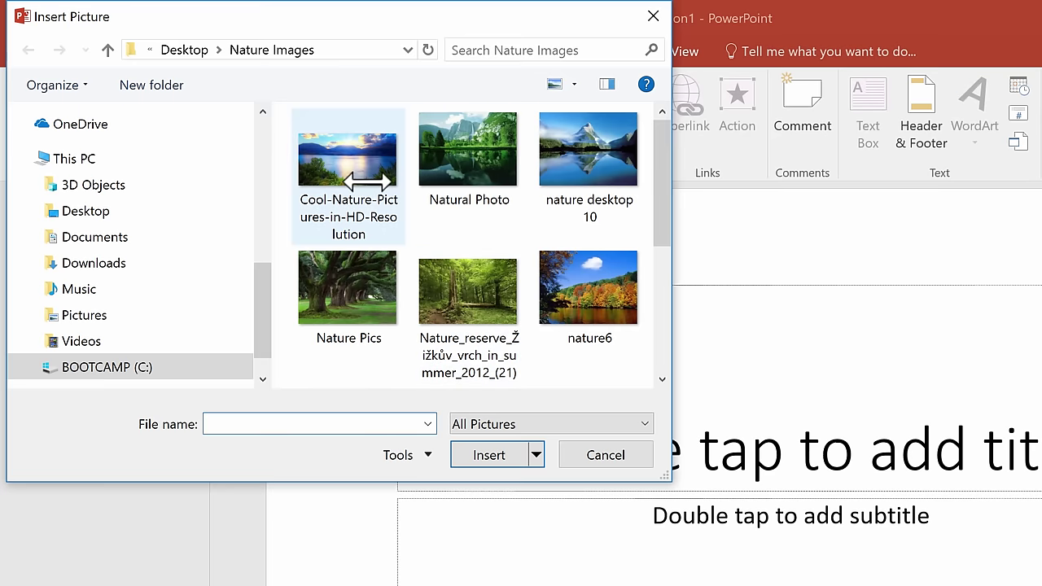
{"action": "left_click_drag", "start_coordinate": [612, 376], "coordinate": [333, 127]}
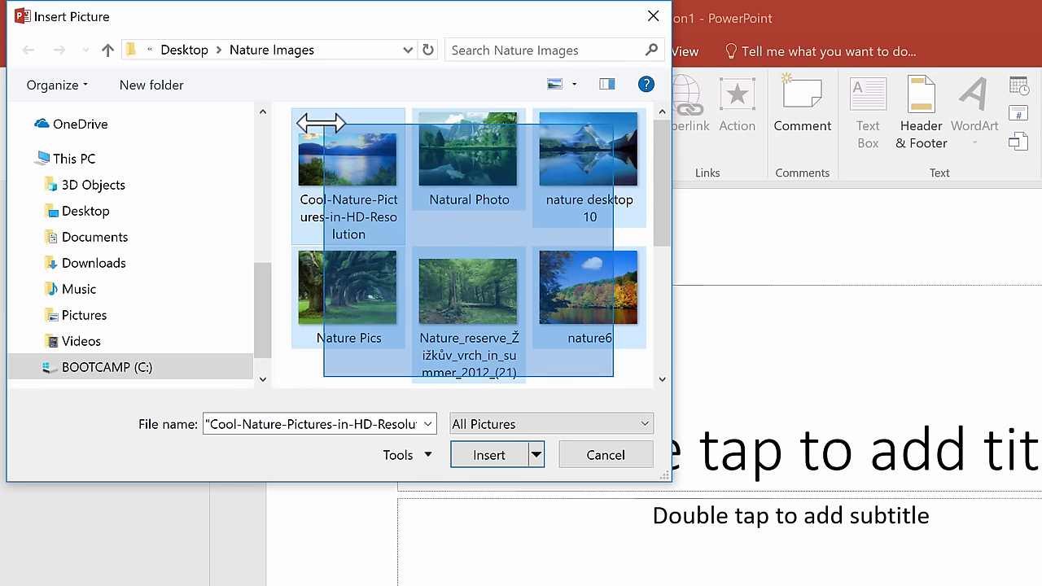
{"action": "key", "text": "Escape"}
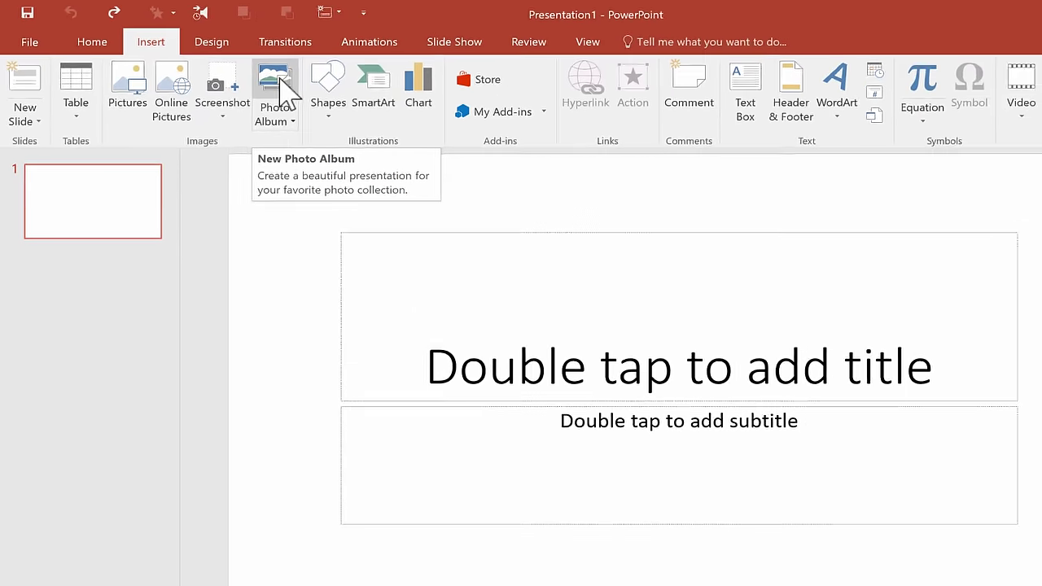
- Create a new photo album and add all ten Nature Images pictures from disk using Ctrl+A
{"action": "left_click", "coordinate": [285, 92]}
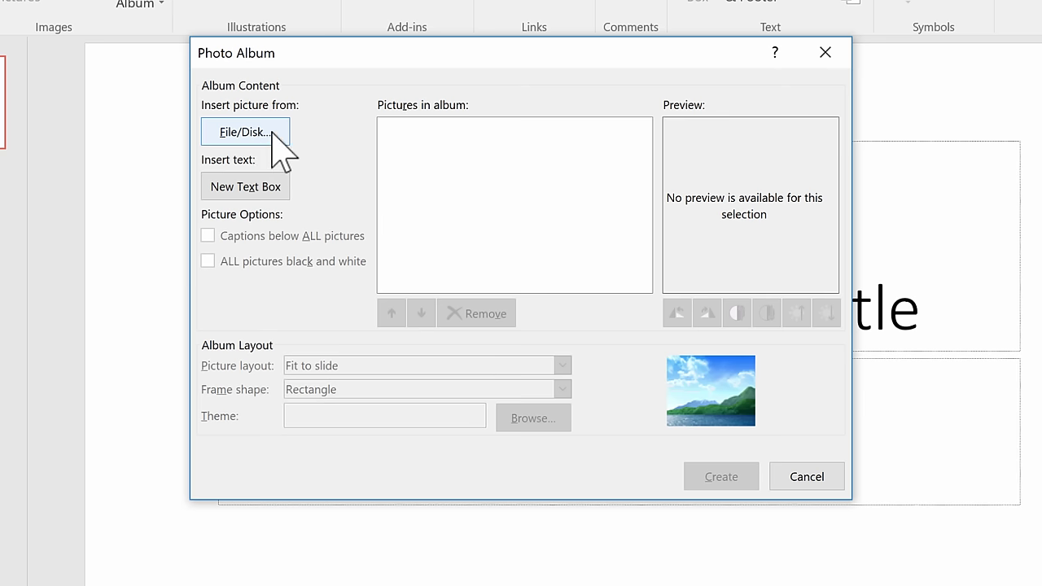
{"action": "left_click", "coordinate": [272, 132]}
{"action": "left_click", "coordinate": [243, 135]}
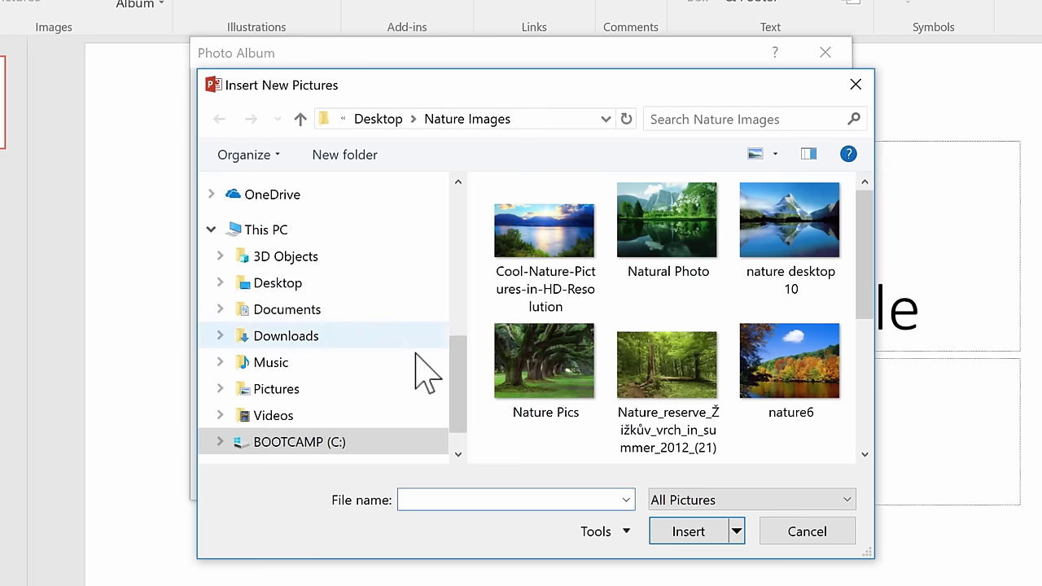
{"action": "left_click_drag", "start_coordinate": [192, 65], "coordinate": [153, 15]}
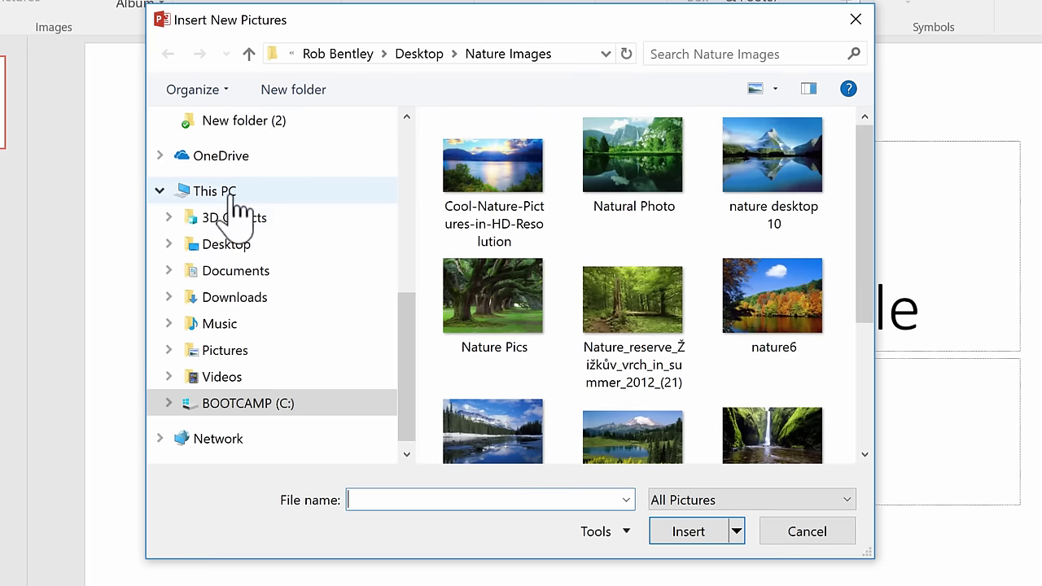
{"action": "scroll", "coordinate": [341, 352], "scroll_direction": "up", "scroll_amount": 1}
{"action": "scroll", "coordinate": [350, 351], "scroll_direction": "down", "scroll_amount": 1}
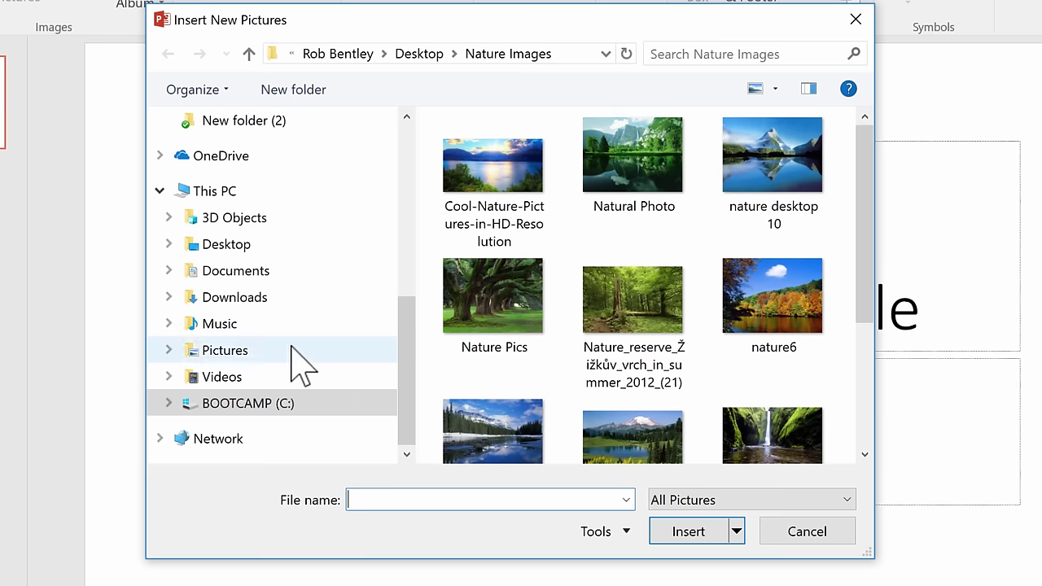
{"action": "left_click_drag", "start_coordinate": [427, 134], "coordinate": [450, 144]}
{"action": "left_click", "coordinate": [726, 415]}
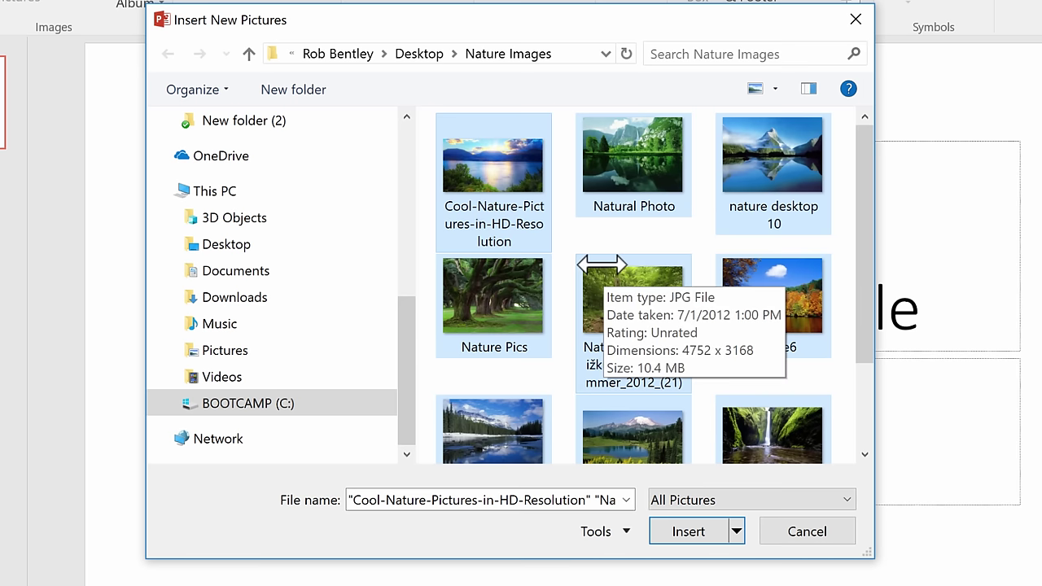
{"action": "left_click", "coordinate": [575, 234]}
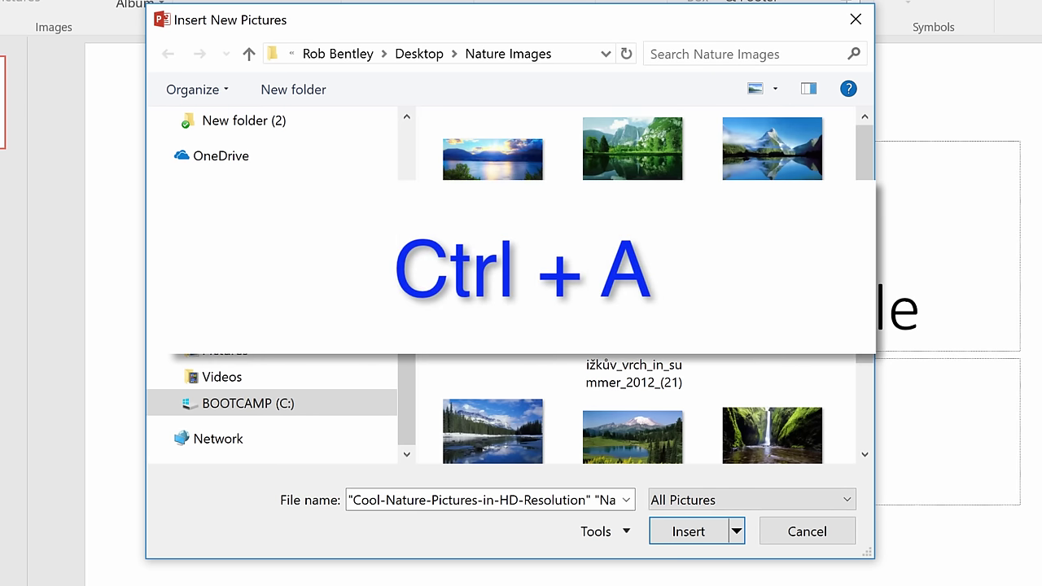
{"action": "key", "text": "ctrl+a"}
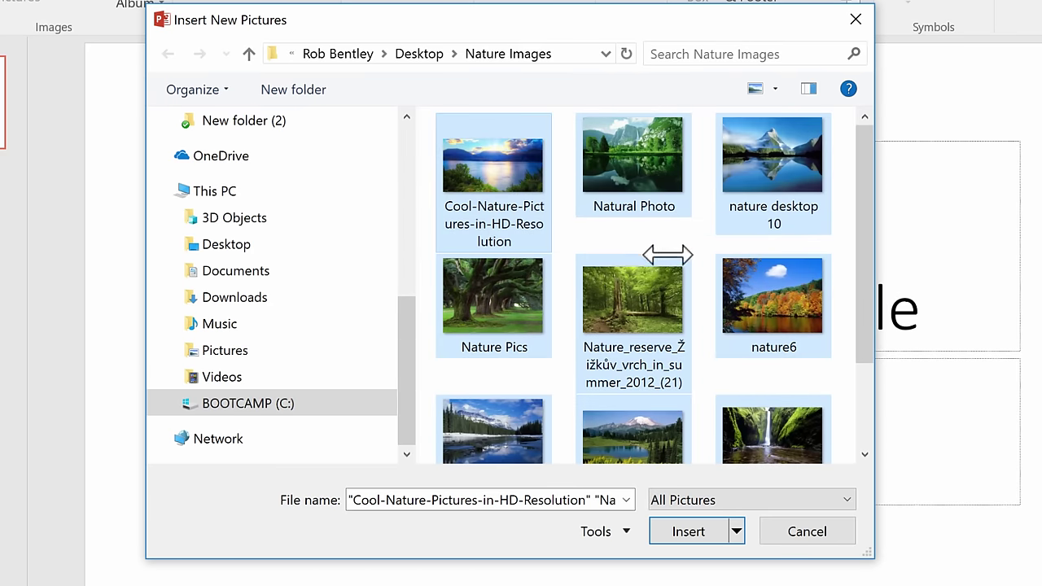
{"action": "left_click", "coordinate": [688, 536]}
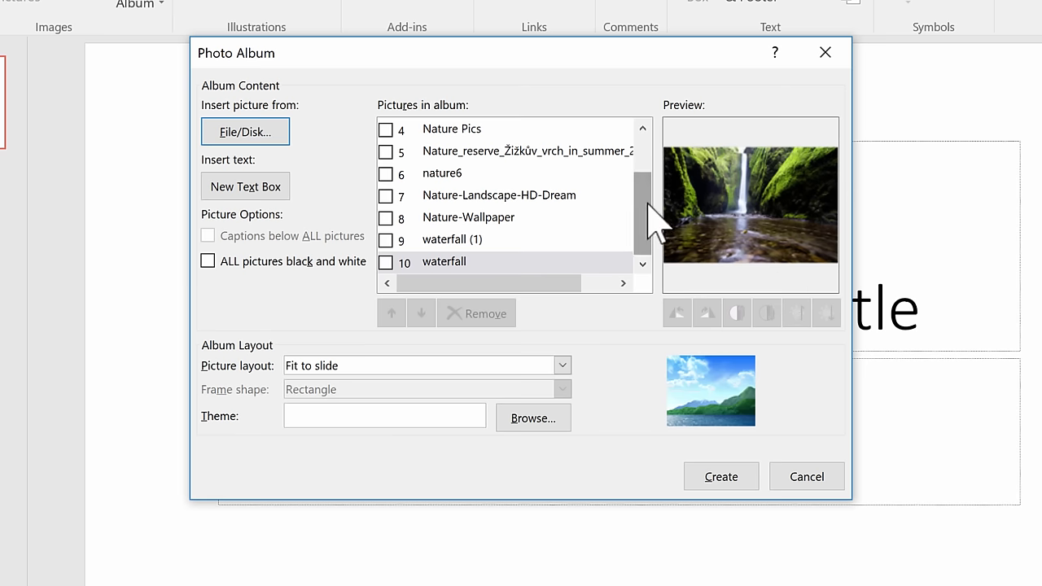
- Preview the album pictures in turn, from Cool-Nature-Pictures-in-HD-Resolution through Nature-Landscape-HD-Dream
{"action": "left_click_drag", "start_coordinate": [649, 203], "coordinate": [645, 146]}
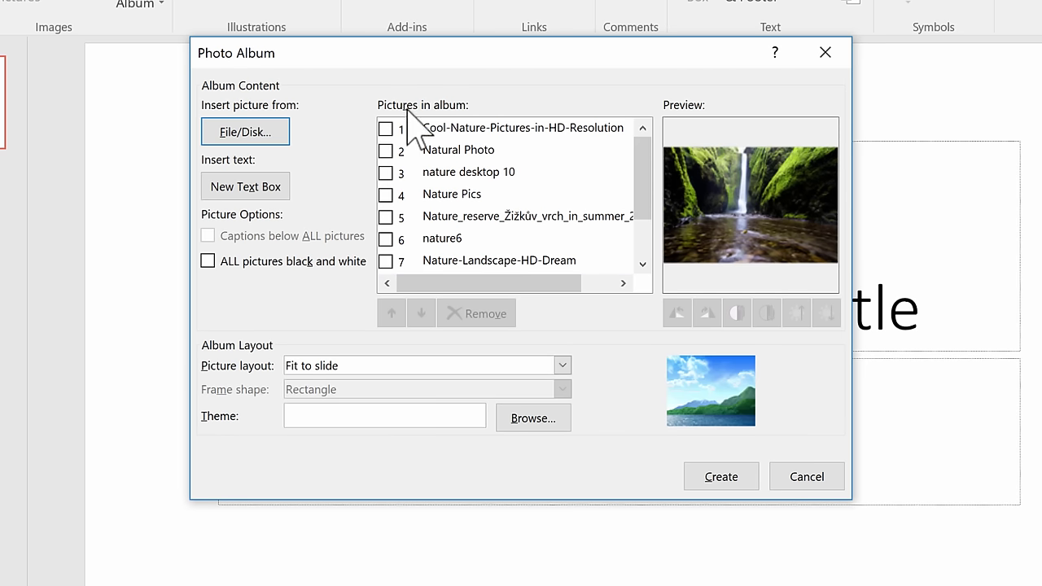
{"action": "left_click", "coordinate": [542, 129]}
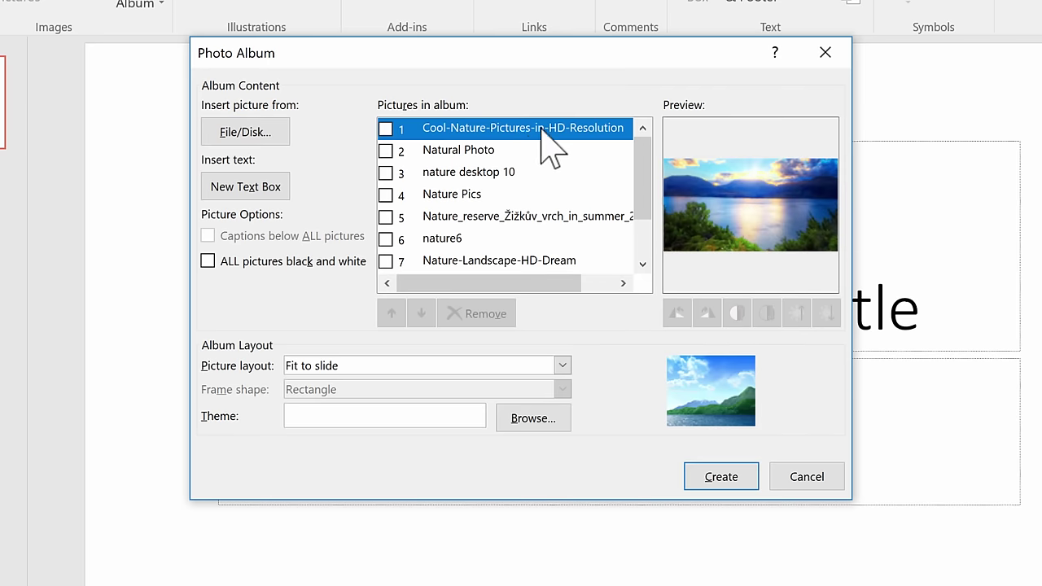
{"action": "left_click", "coordinate": [475, 152]}
{"action": "left_click", "coordinate": [476, 173]}
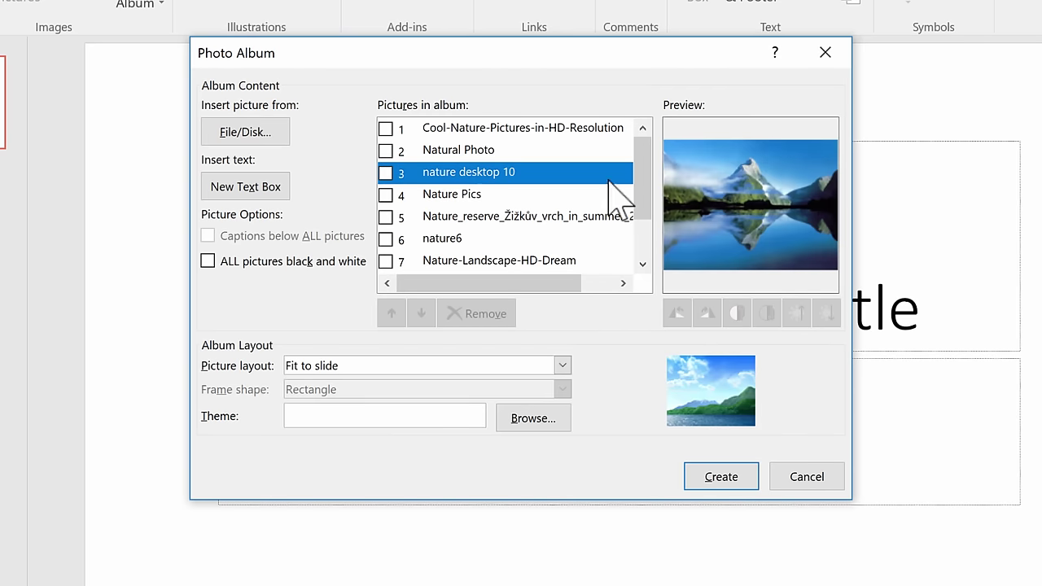
{"action": "left_click", "coordinate": [468, 197]}
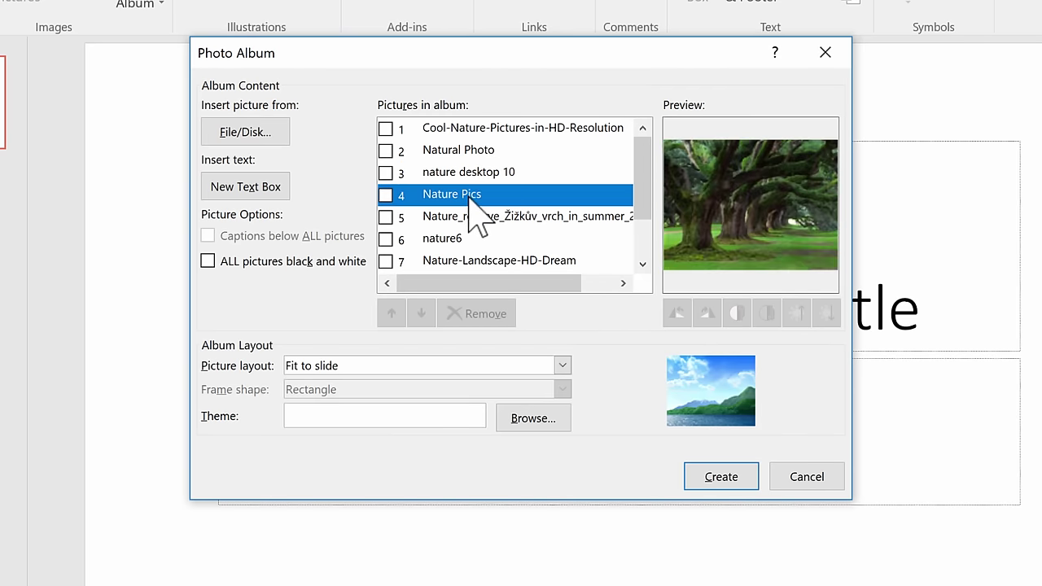
{"action": "left_click", "coordinate": [535, 238]}
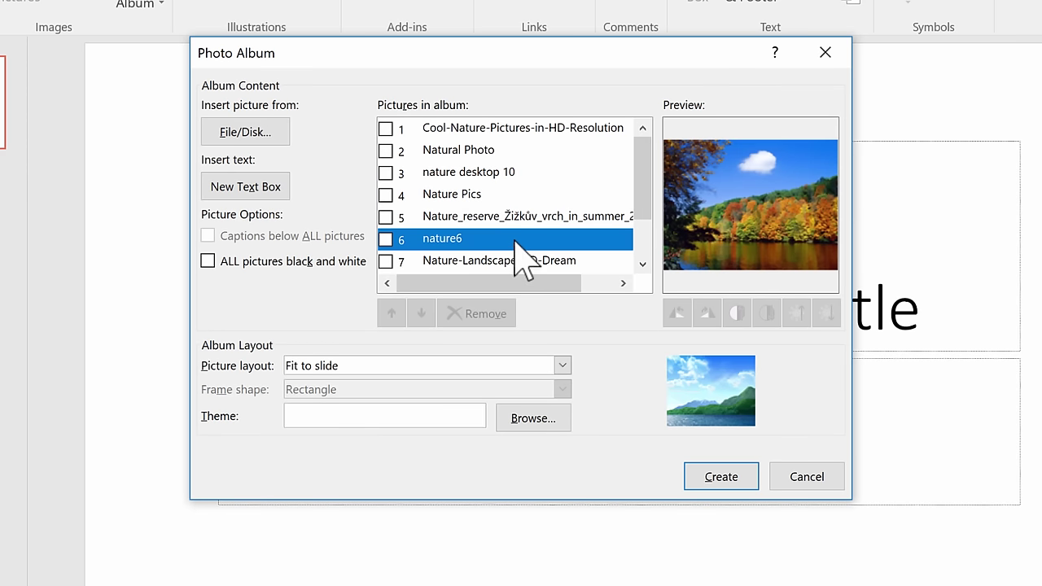
{"action": "left_click", "coordinate": [530, 262]}
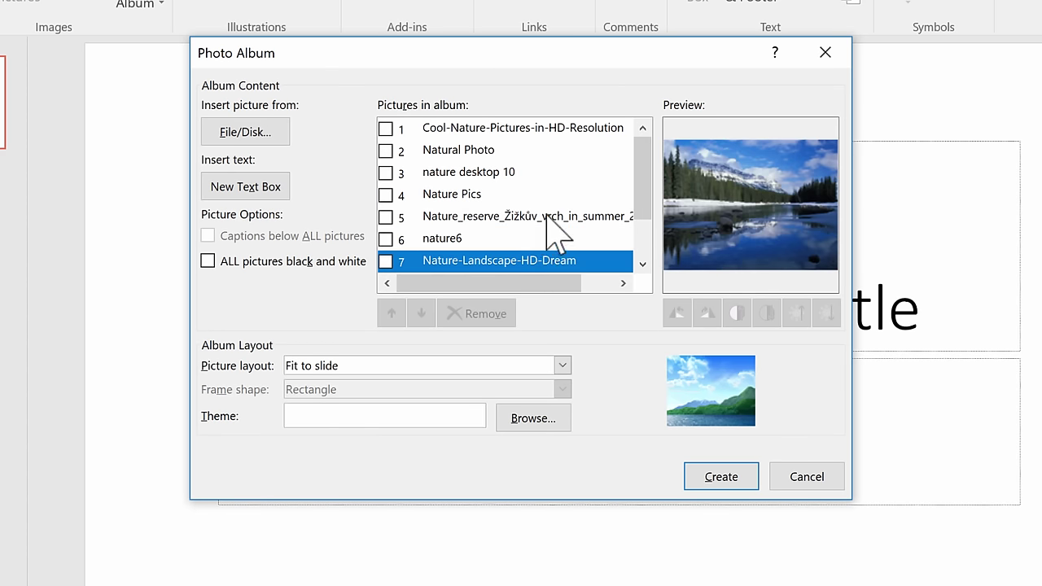
{"action": "left_click", "coordinate": [544, 214]}
{"action": "left_click", "coordinate": [509, 174]}
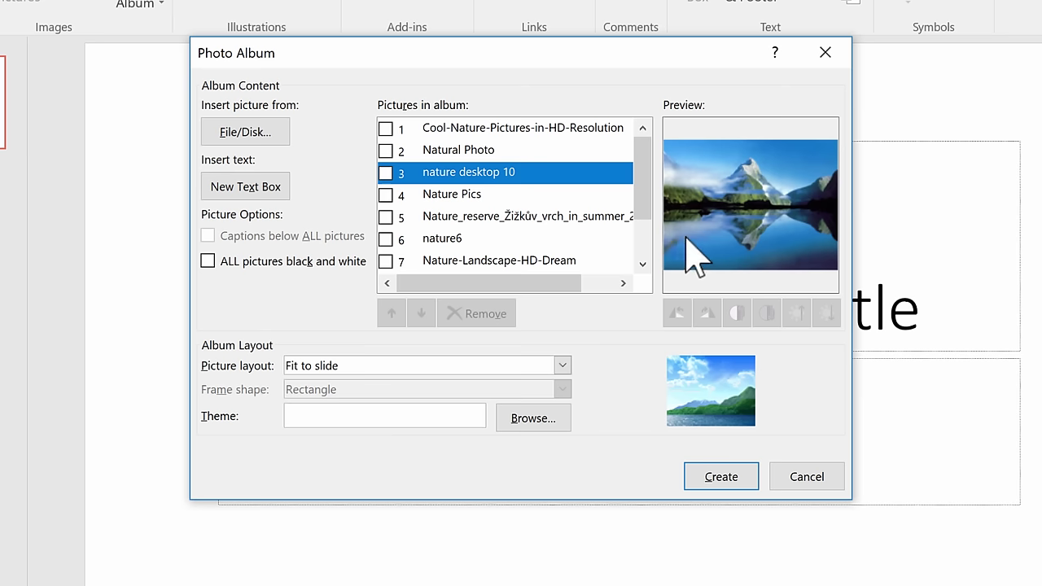
- Preview Nature Pics, nature6 and Nature-Landscape-HD-Dream again, then scroll down to waterfall
{"action": "left_click", "coordinate": [456, 194]}
{"action": "left_click", "coordinate": [487, 237]}
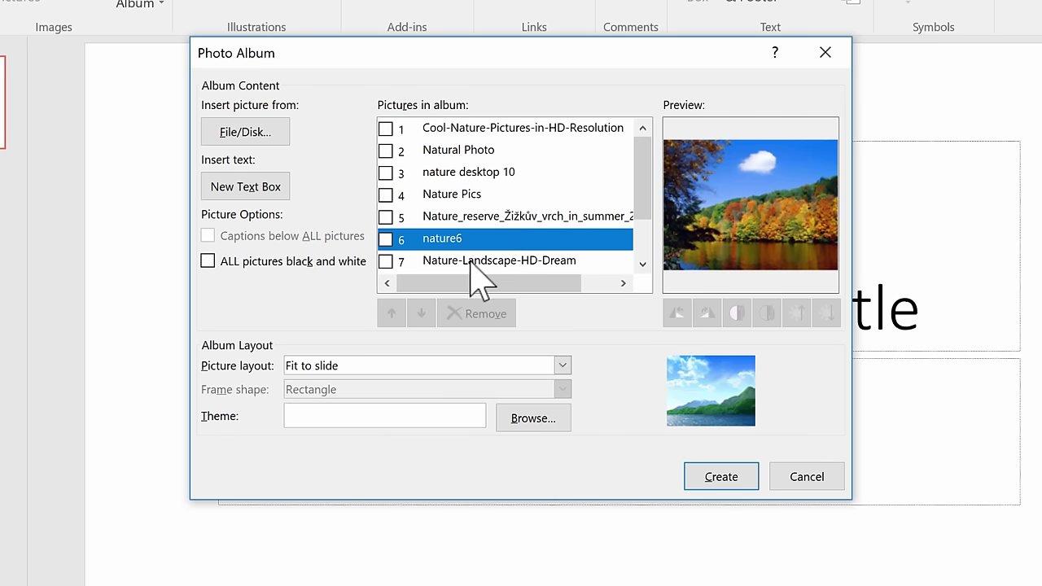
{"action": "left_click", "coordinate": [476, 261]}
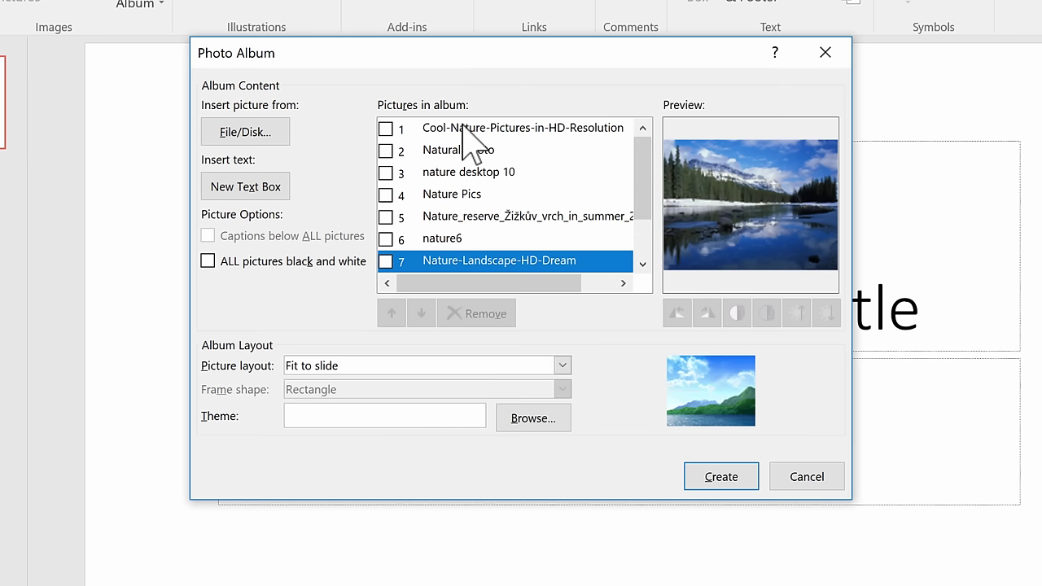
{"action": "scroll", "coordinate": [647, 196], "scroll_direction": "down", "scroll_amount": 1}
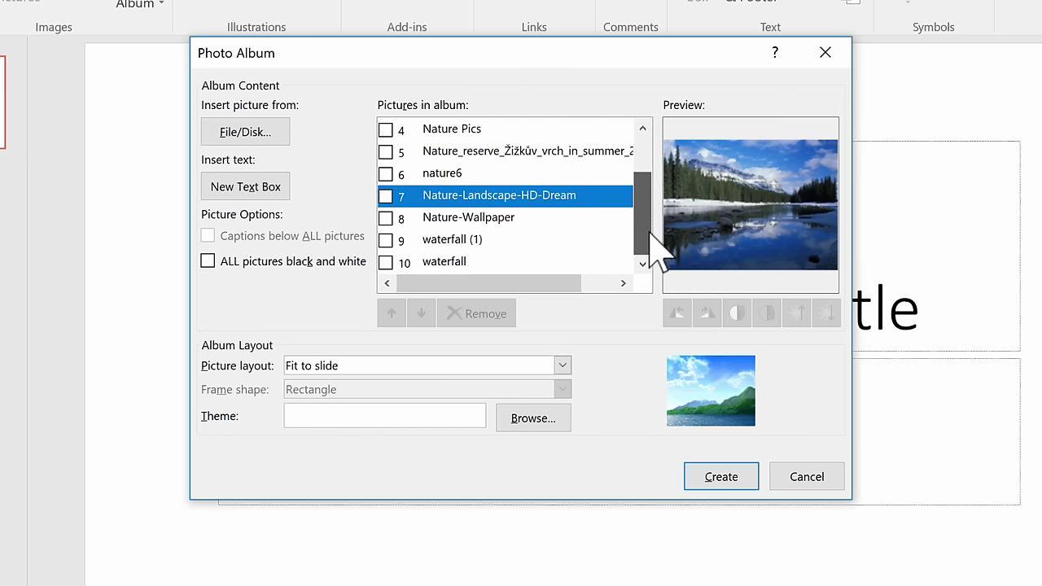
- Check waterfall (1), move it up three places, then move it back down
{"action": "left_click", "coordinate": [461, 240]}
{"action": "left_click", "coordinate": [386, 241]}
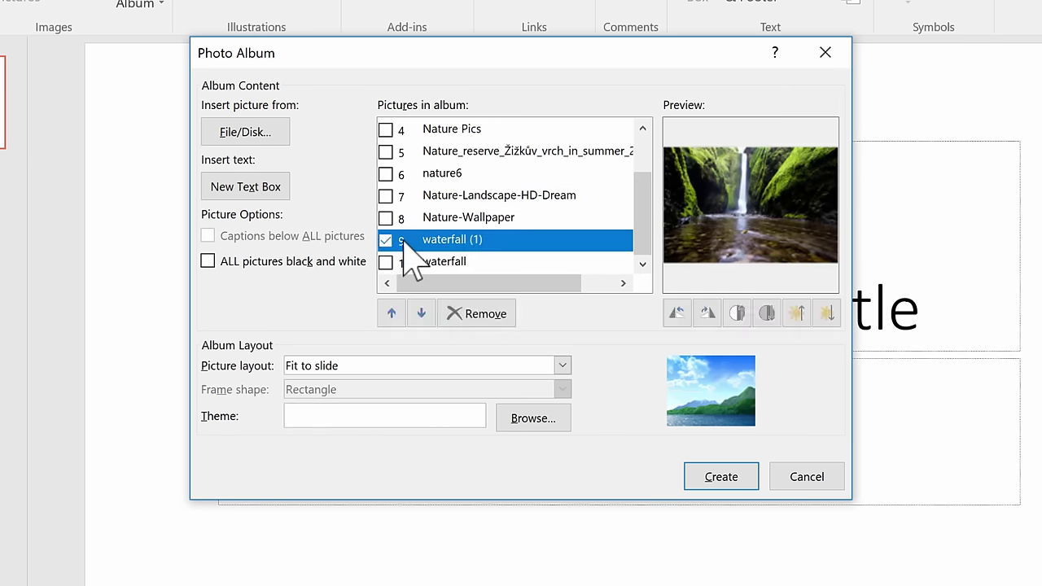
{"action": "left_click", "coordinate": [386, 241]}
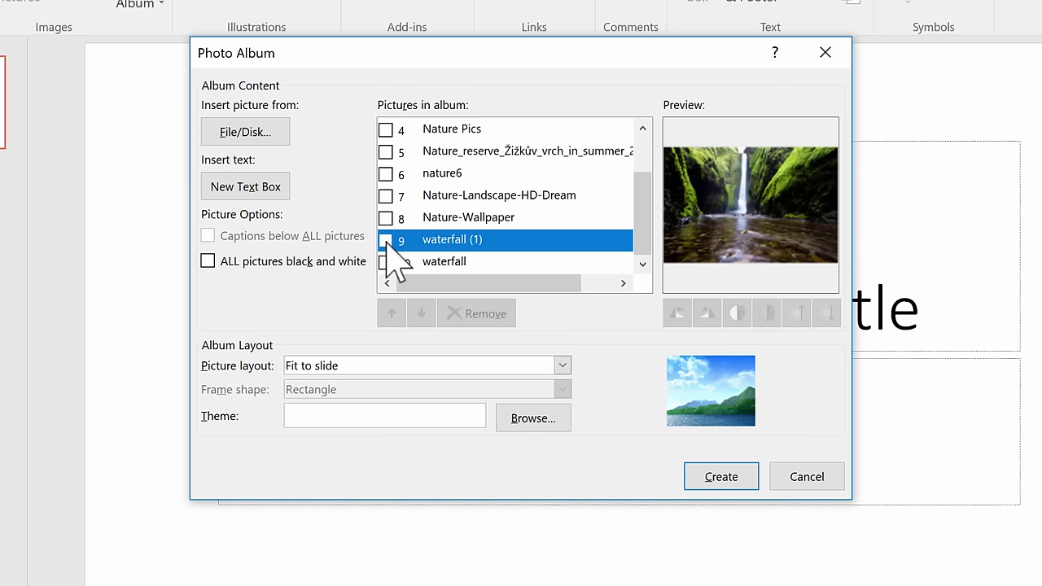
{"action": "left_click", "coordinate": [385, 241]}
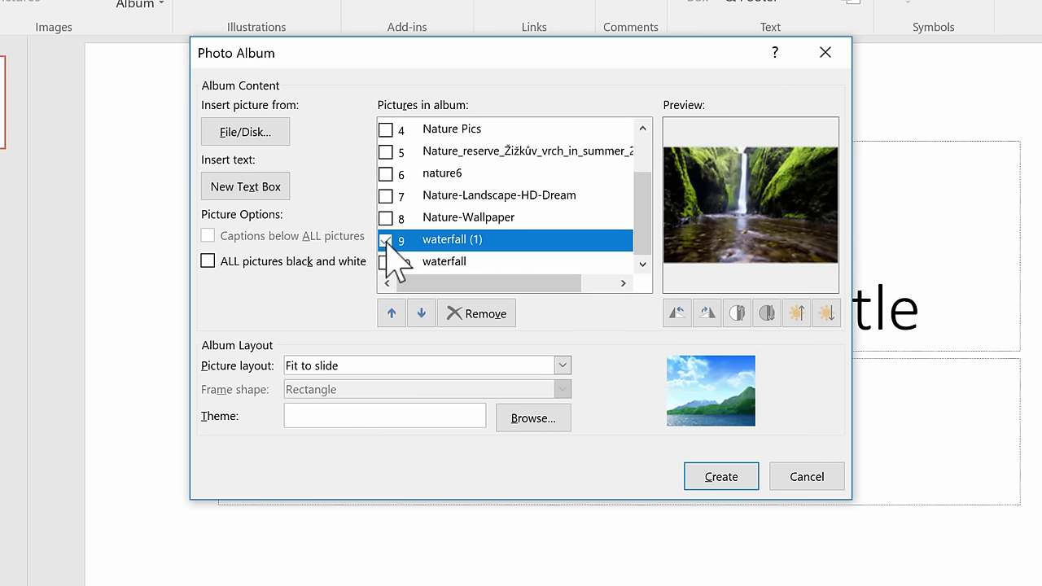
{"action": "left_click", "coordinate": [391, 313]}
{"action": "left_click", "coordinate": [391, 314]}
{"action": "left_click", "coordinate": [392, 313]}
{"action": "left_click", "coordinate": [392, 313]}
{"action": "left_click", "coordinate": [421, 314]}
{"action": "left_click", "coordinate": [421, 313]}
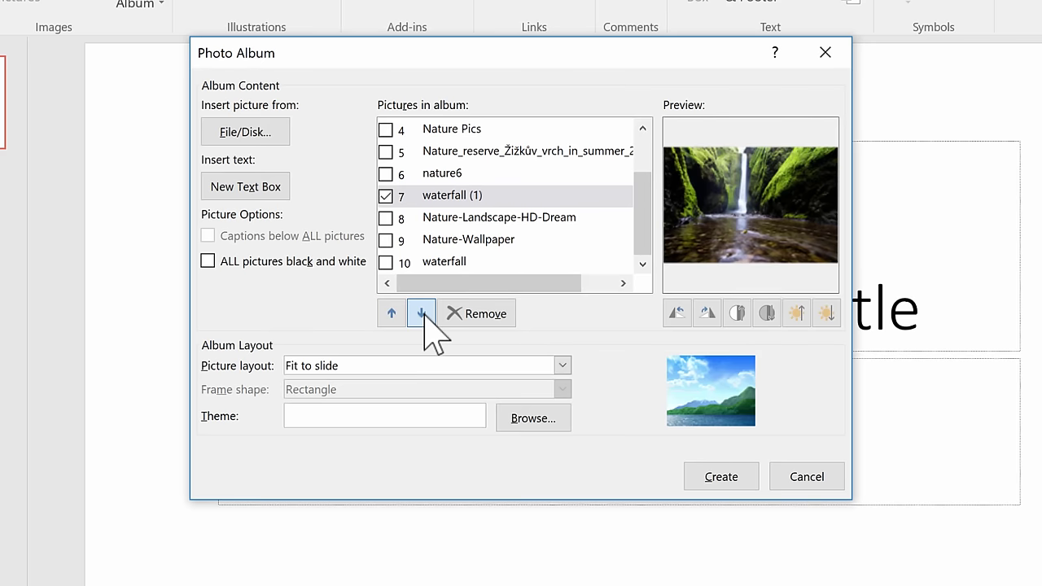
{"action": "left_click", "coordinate": [421, 314]}
{"action": "left_click", "coordinate": [421, 314]}
- Also check Nature-Wallpaper, Nature-Landscape-HD-Dream and nature6, then move nature6 up and back to position 6
{"action": "left_click", "coordinate": [386, 218]}
{"action": "left_click", "coordinate": [386, 196]}
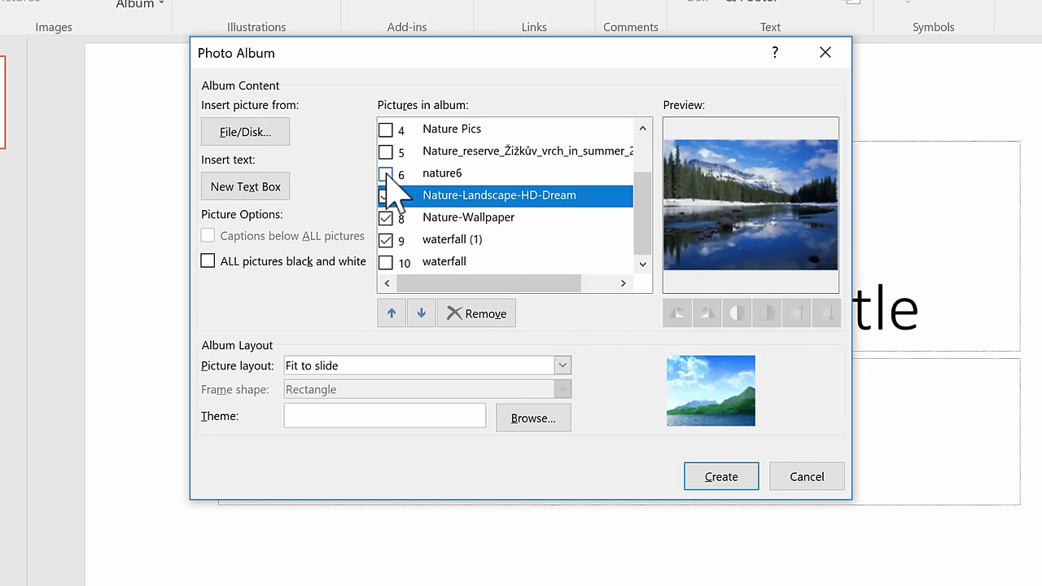
{"action": "left_click", "coordinate": [386, 174]}
{"action": "left_click", "coordinate": [391, 313]}
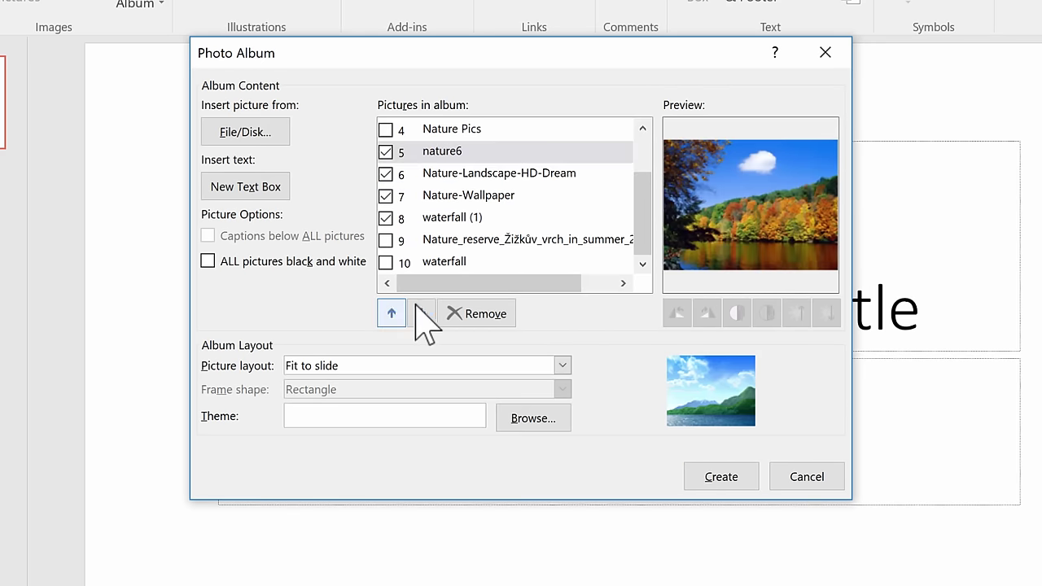
{"action": "left_click", "coordinate": [421, 313]}
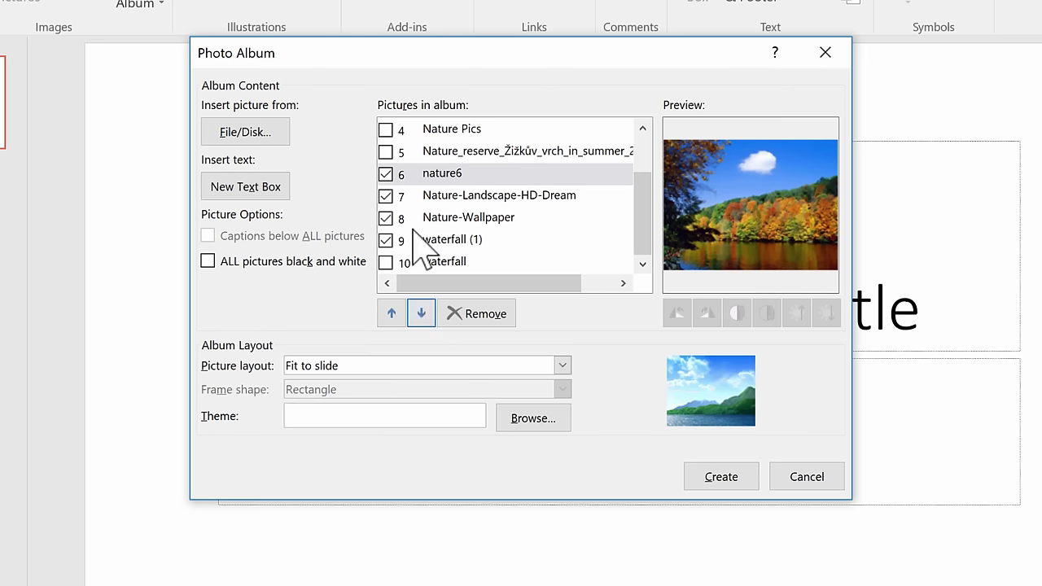
- Uncheck waterfall (1), Nature-Wallpaper and Nature-Landscape-HD-Dream so only nature6 stays marked
{"action": "left_click", "coordinate": [386, 240]}
{"action": "left_click", "coordinate": [386, 218]}
{"action": "left_click", "coordinate": [386, 197]}
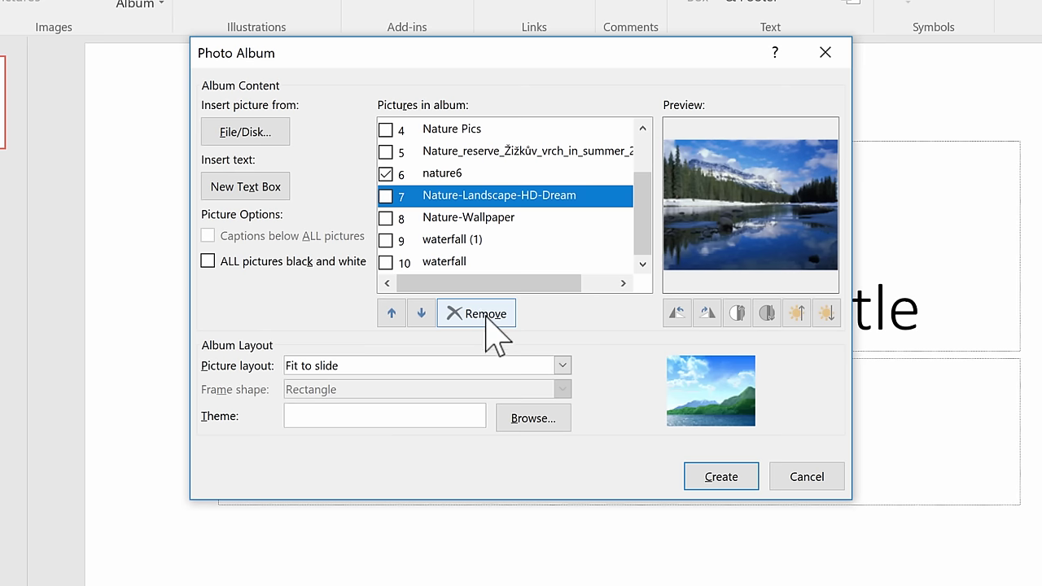
{"action": "left_click", "coordinate": [386, 174]}
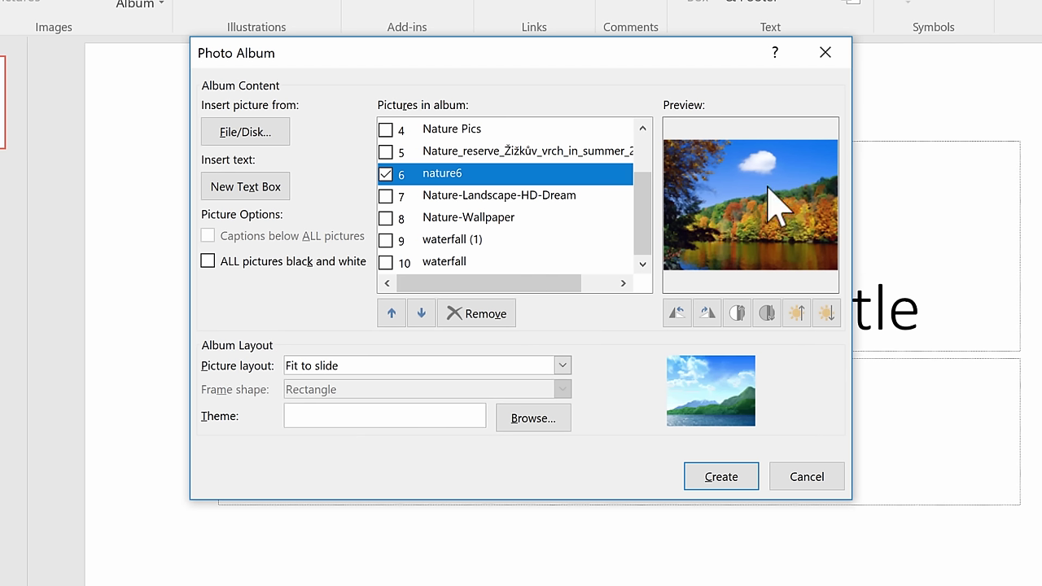
{"action": "scroll", "coordinate": [774, 261], "scroll_direction": "up", "scroll_amount": 1}
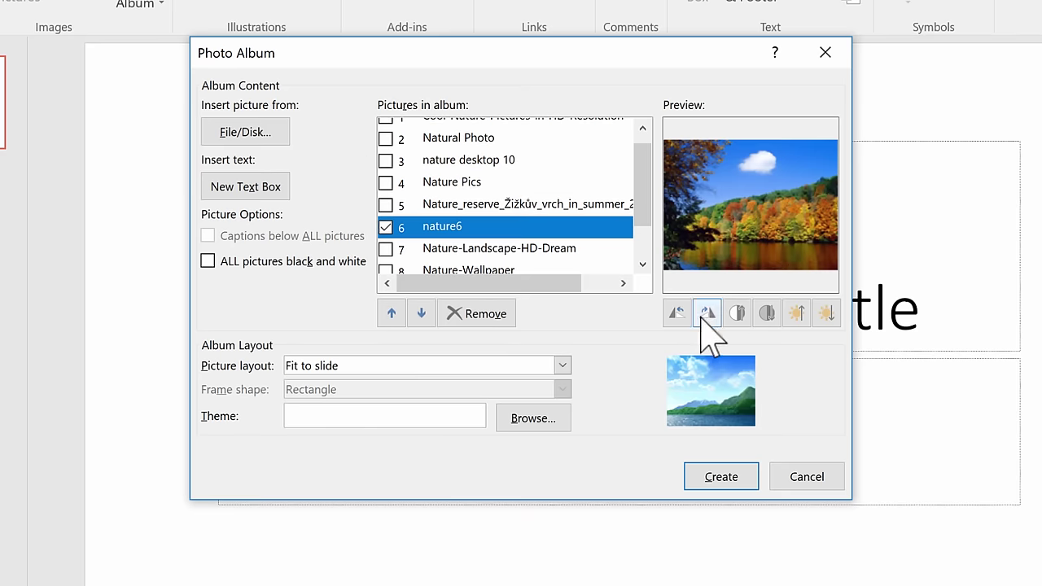
- Rotate nature6 left and back right, then darken it once and brighten it twice
{"action": "left_click", "coordinate": [678, 313]}
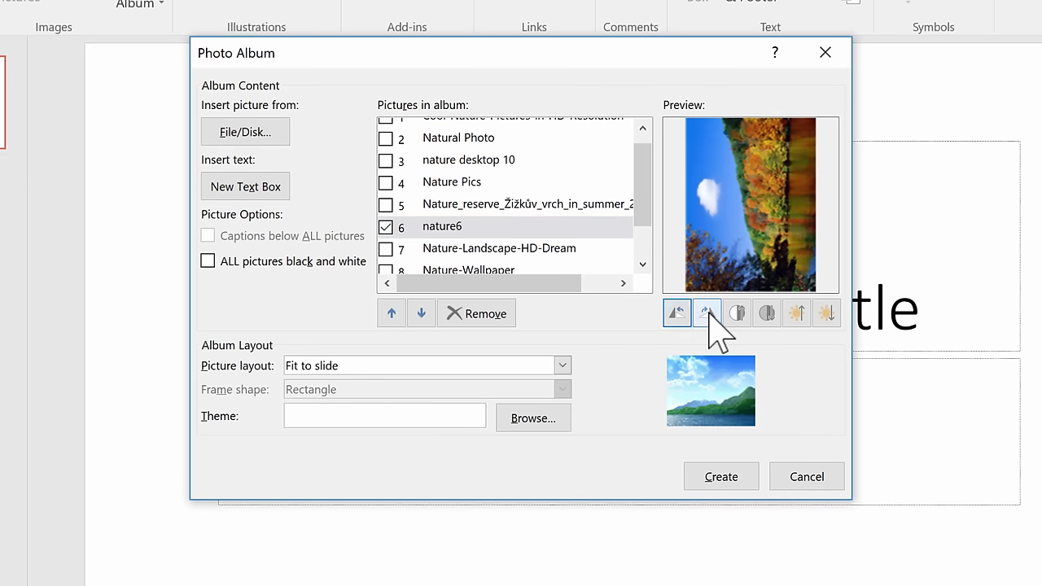
{"action": "left_click", "coordinate": [707, 313]}
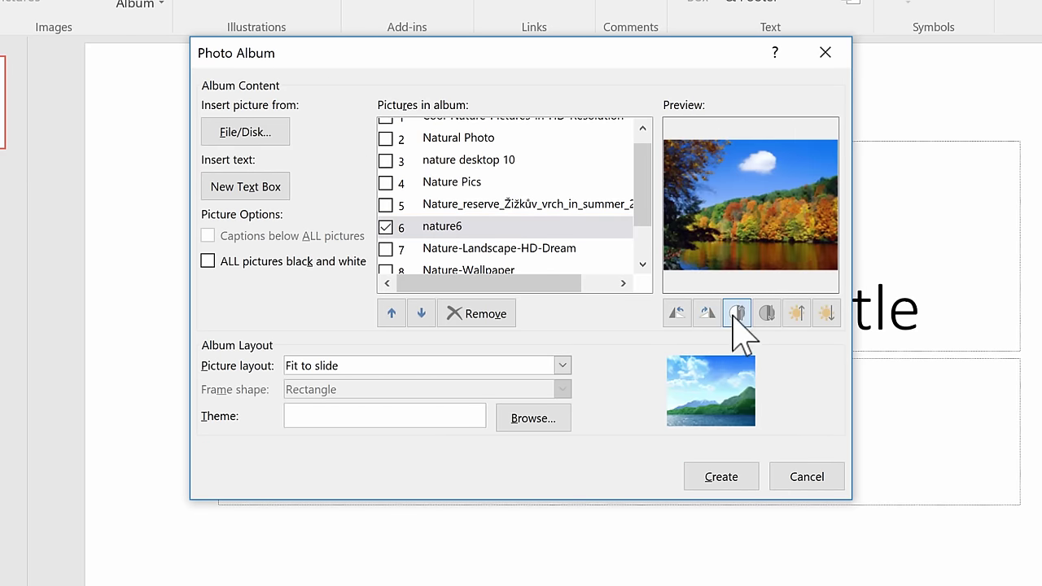
{"action": "left_click", "coordinate": [827, 314]}
{"action": "left_click", "coordinate": [798, 313]}
{"action": "left_click", "coordinate": [797, 313]}
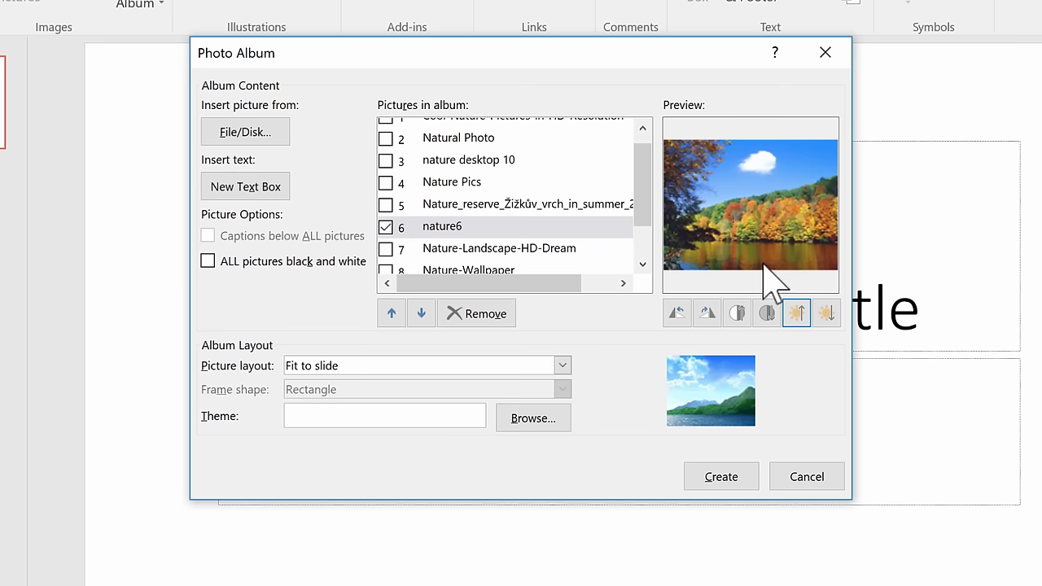
{"action": "scroll", "coordinate": [498, 193], "scroll_direction": "up", "scroll_amount": 1}
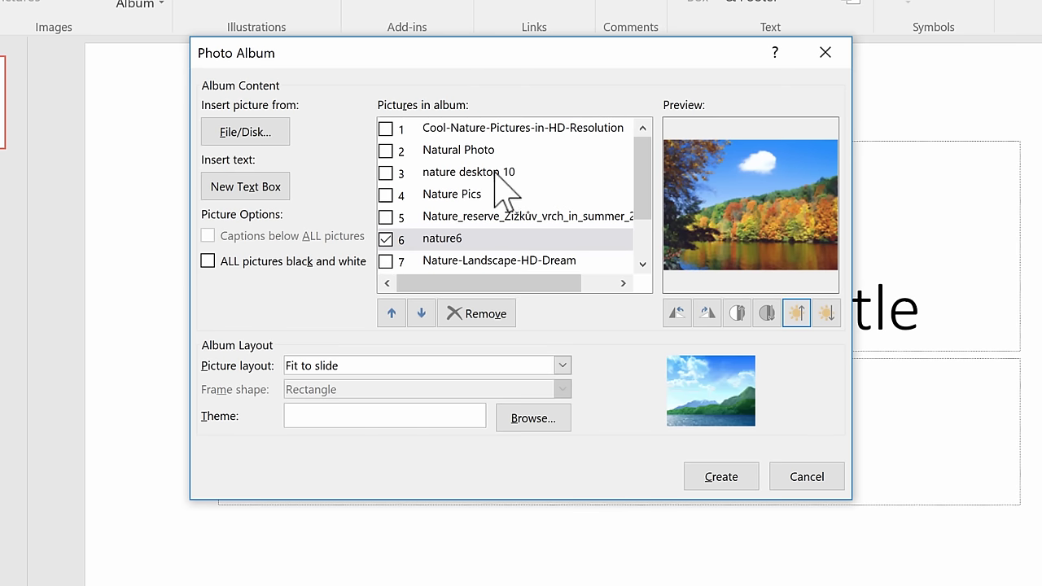
{"action": "left_click", "coordinate": [460, 129]}
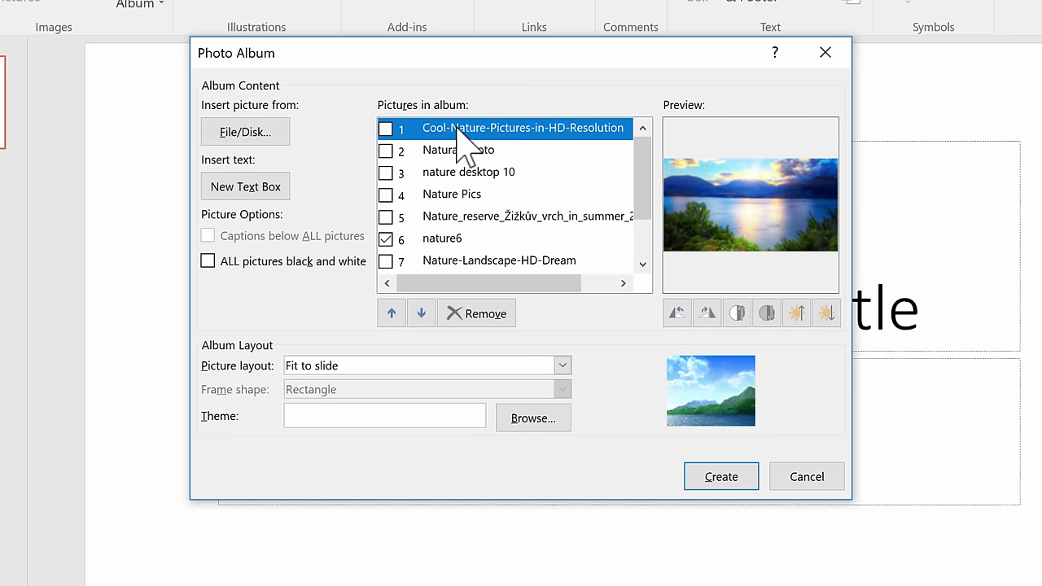
- Add a Text Box entry right after Cool-Nature-Pictures-in-HD-Resolution and check it
{"action": "left_click", "coordinate": [229, 193]}
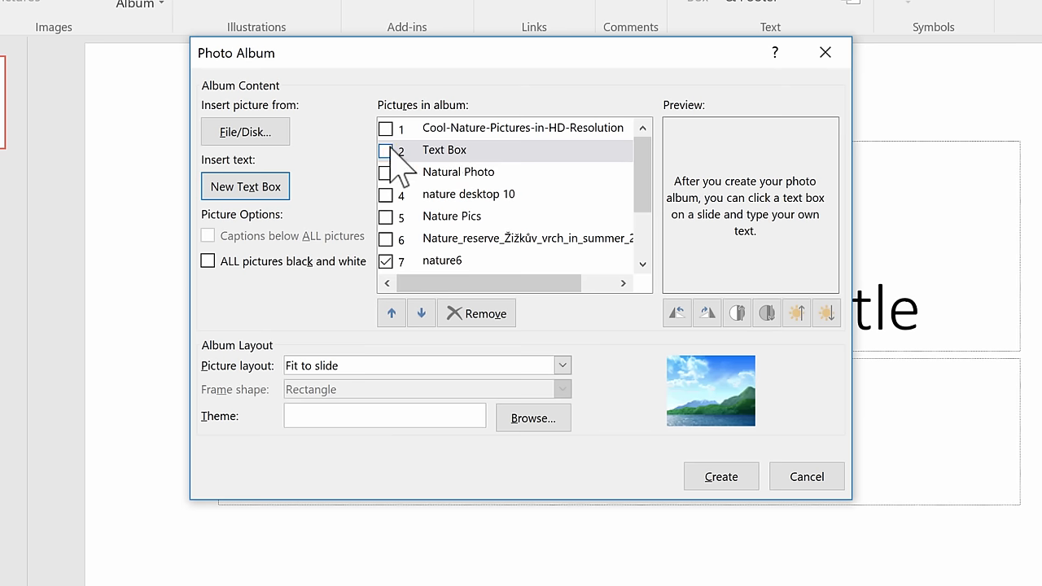
{"action": "left_click", "coordinate": [446, 153]}
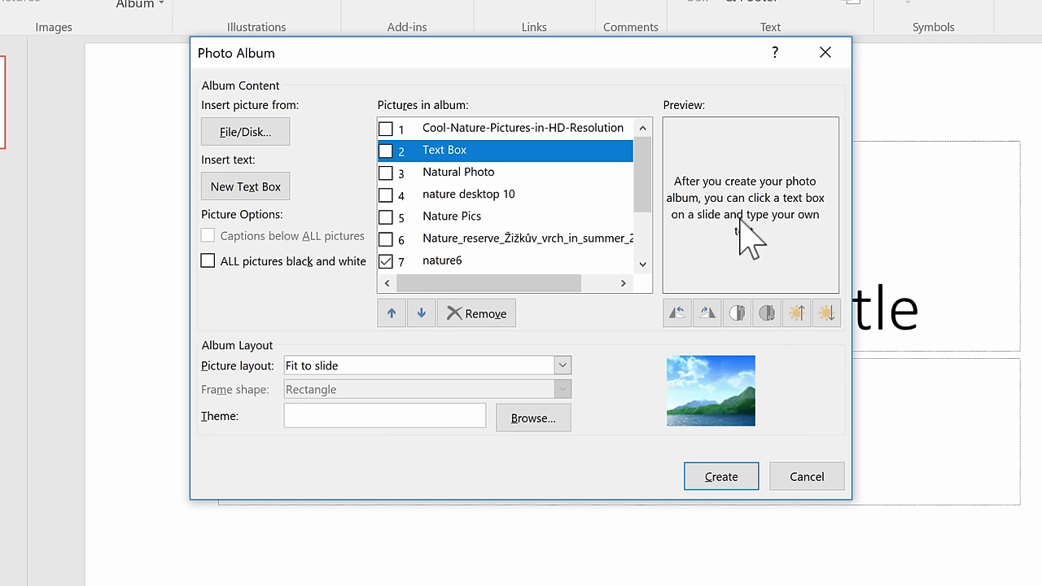
{"action": "left_click", "coordinate": [445, 158]}
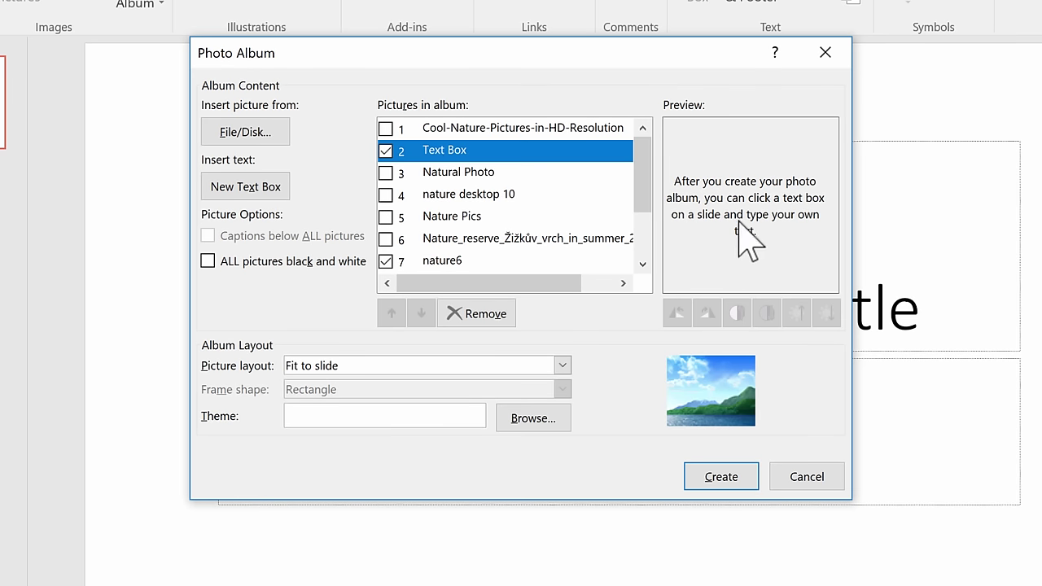
{"action": "left_click", "coordinate": [450, 172]}
{"action": "scroll", "coordinate": [407, 197], "scroll_direction": "down", "scroll_amount": 1}
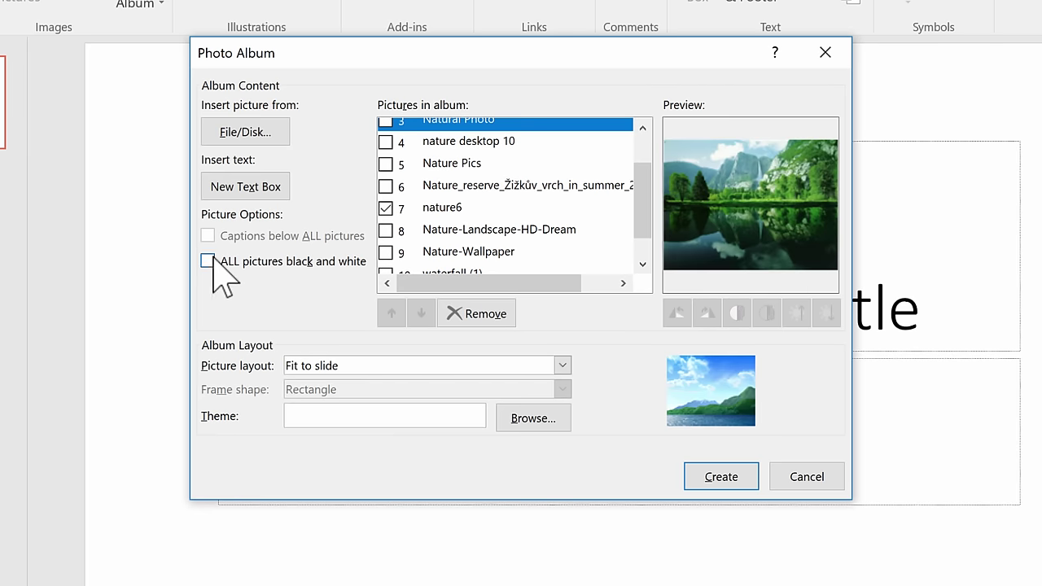
- Turn ALL pictures black and white on and back off, then view the Picture layout options
{"action": "left_click", "coordinate": [208, 261]}
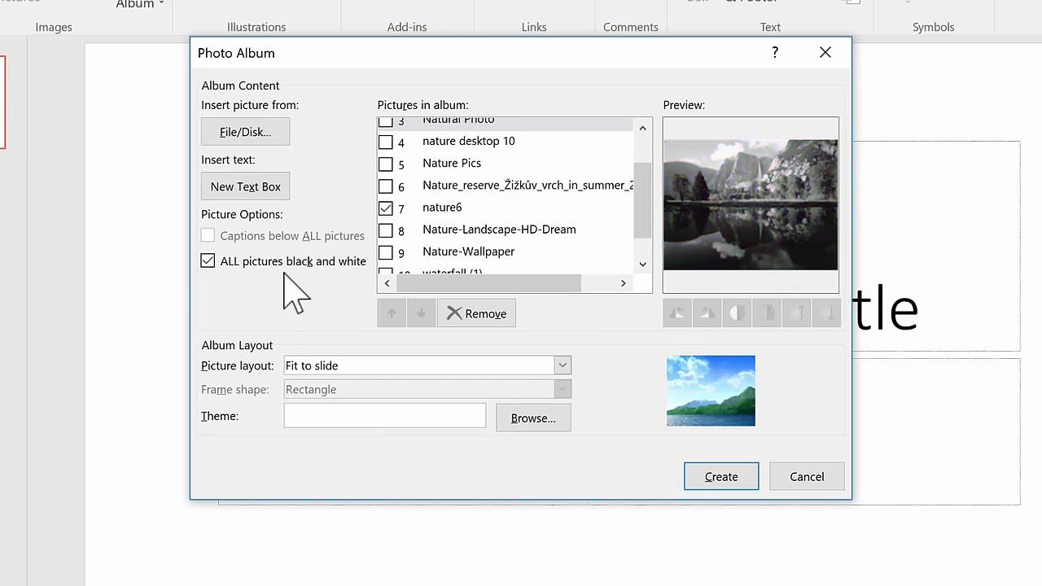
{"action": "left_click", "coordinate": [209, 261]}
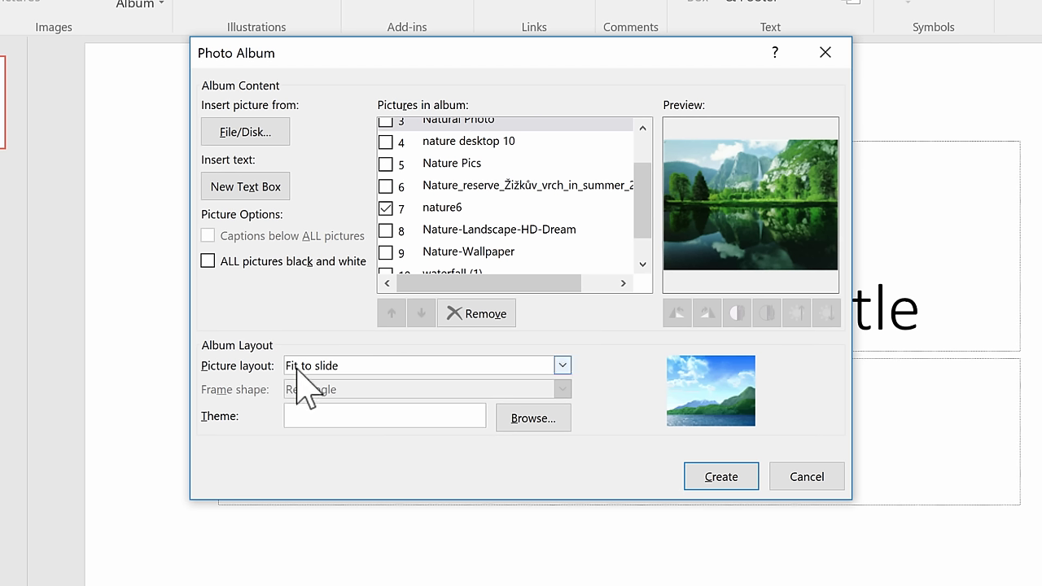
{"action": "left_click", "coordinate": [368, 370]}
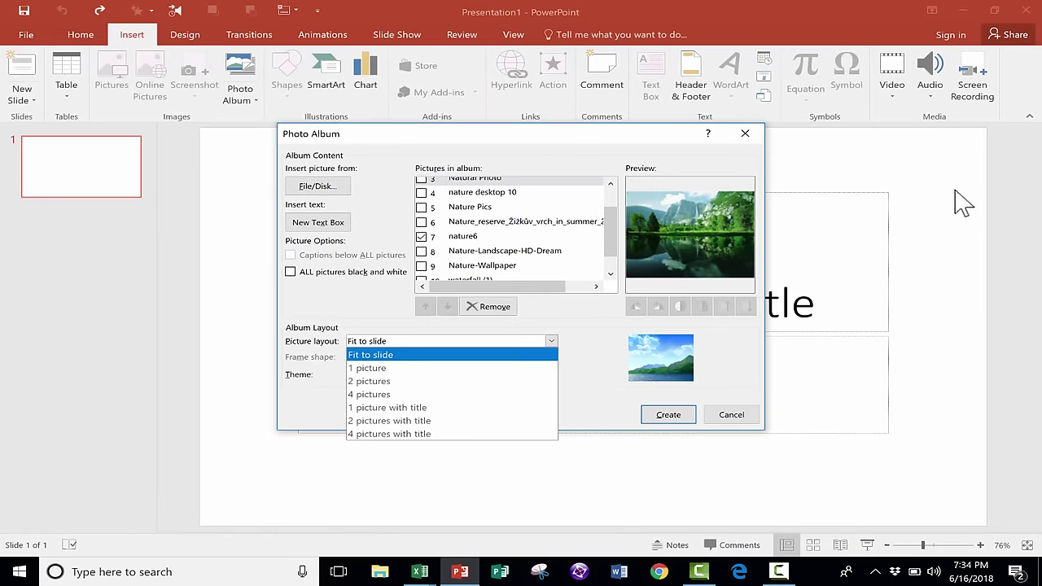
- Try the 1 picture, 2 pictures and 4 pictures with title layouts, then return to Fit to slide
{"action": "left_click", "coordinate": [396, 368]}
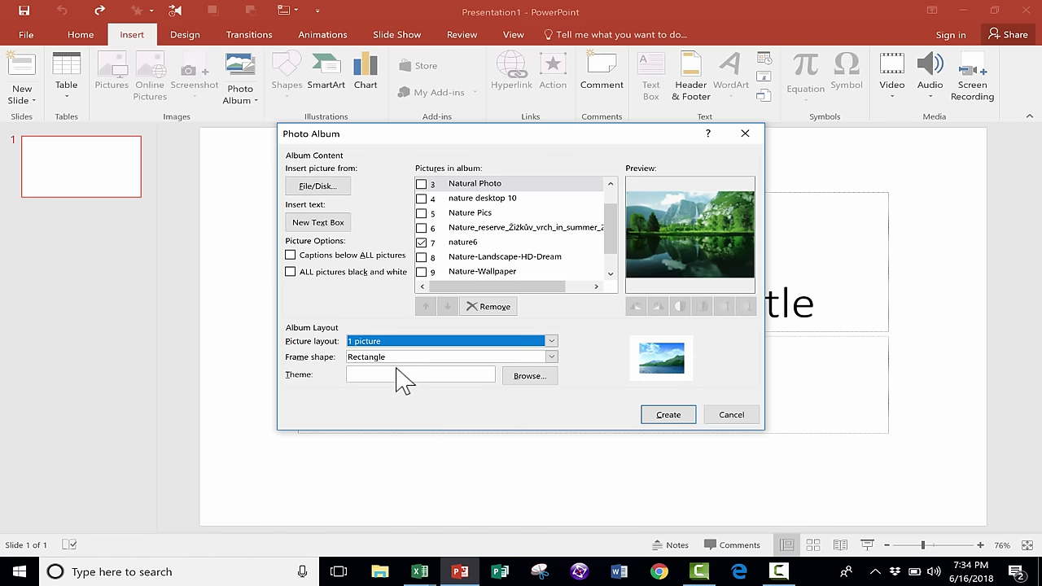
{"action": "left_click", "coordinate": [379, 345]}
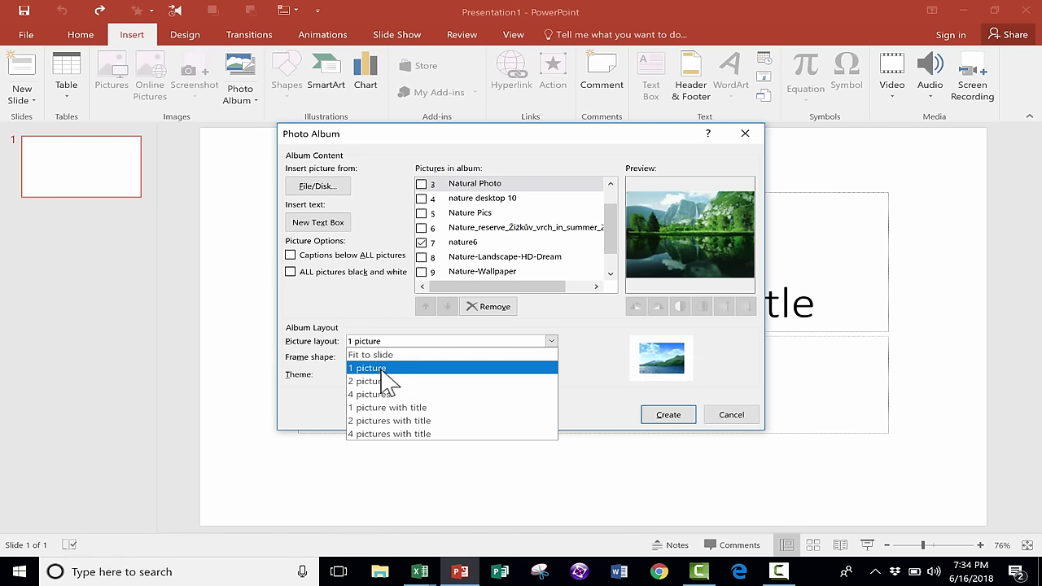
{"action": "left_click", "coordinate": [450, 383]}
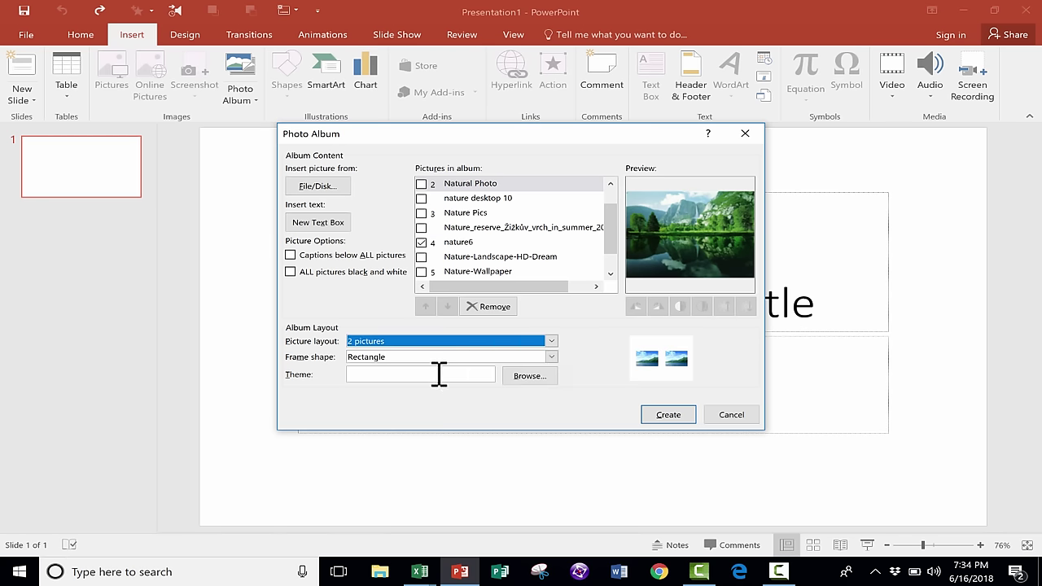
{"action": "left_click", "coordinate": [419, 342]}
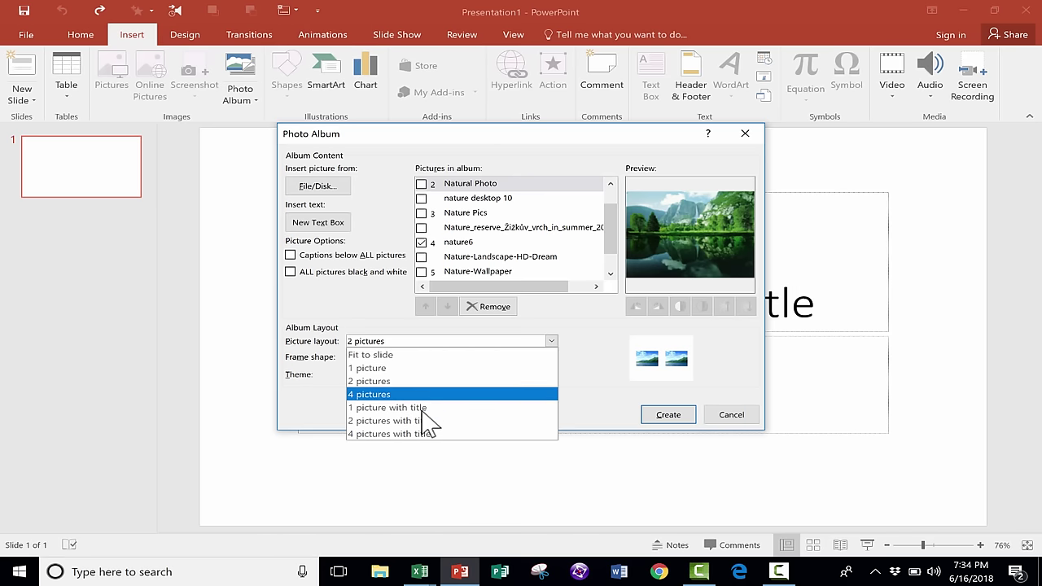
{"action": "left_click", "coordinate": [409, 434]}
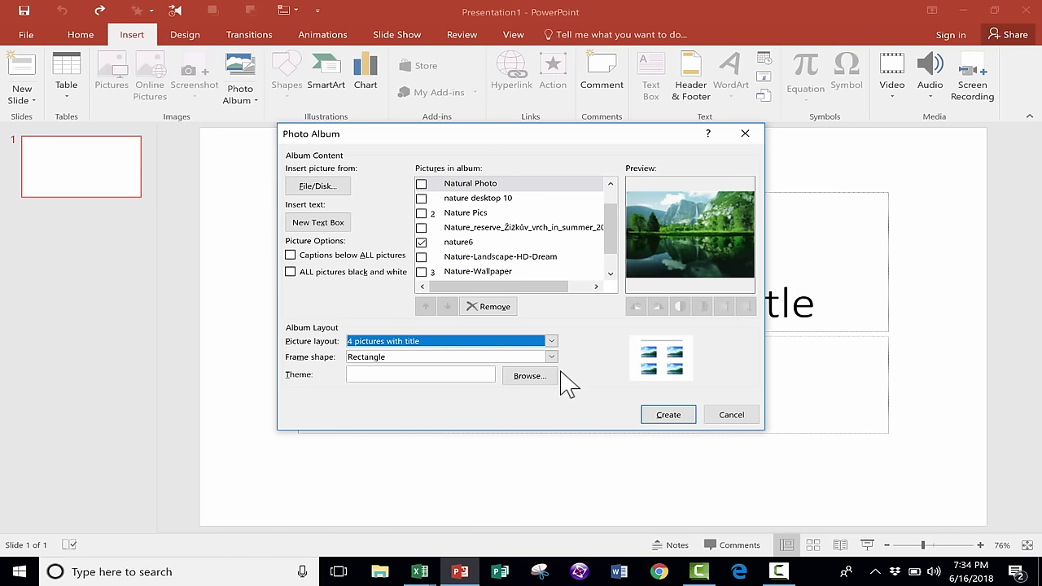
{"action": "left_click", "coordinate": [502, 342]}
{"action": "left_click", "coordinate": [469, 355]}
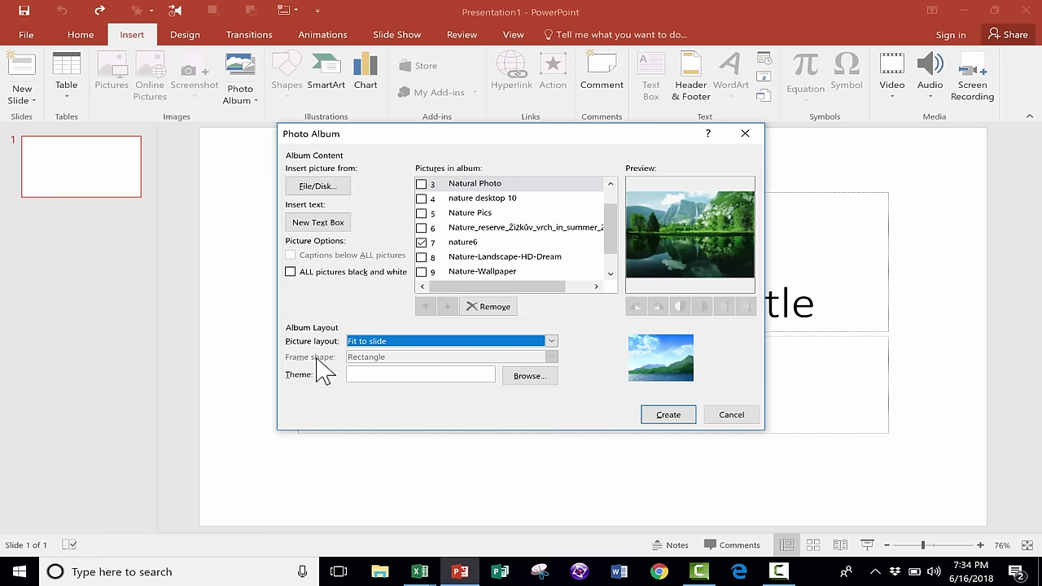
- Skip the album theme and create the photo album as a 12-slide presentation
{"action": "left_click", "coordinate": [480, 368]}
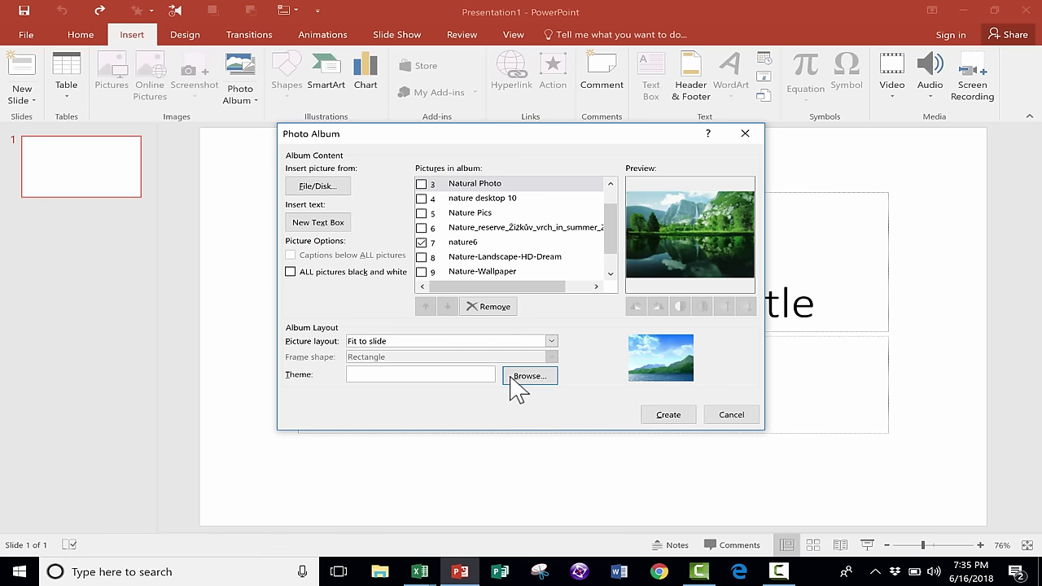
{"action": "left_click", "coordinate": [529, 376]}
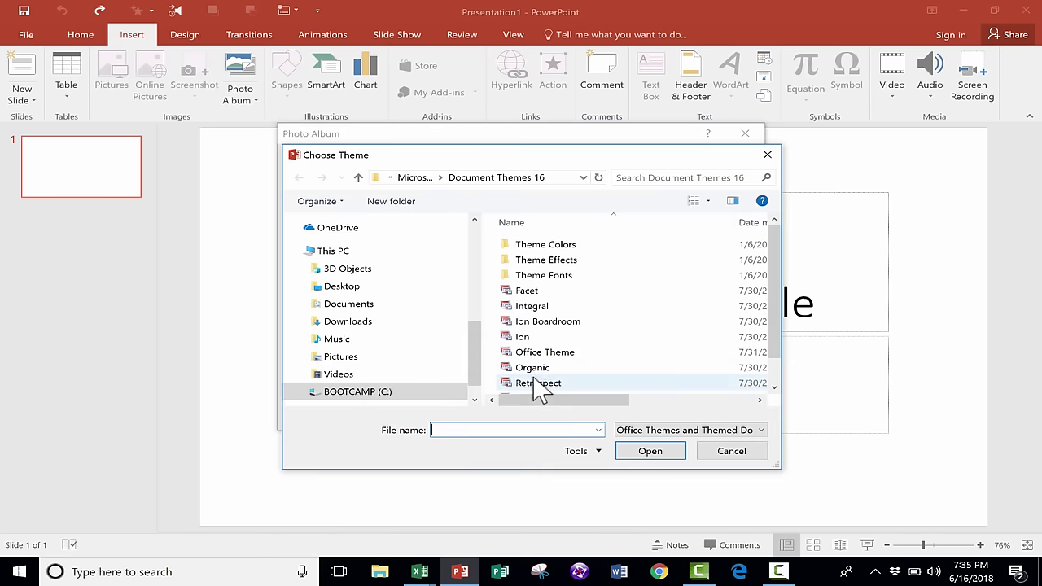
{"action": "scroll", "coordinate": [562, 379], "scroll_direction": "down", "scroll_amount": 1}
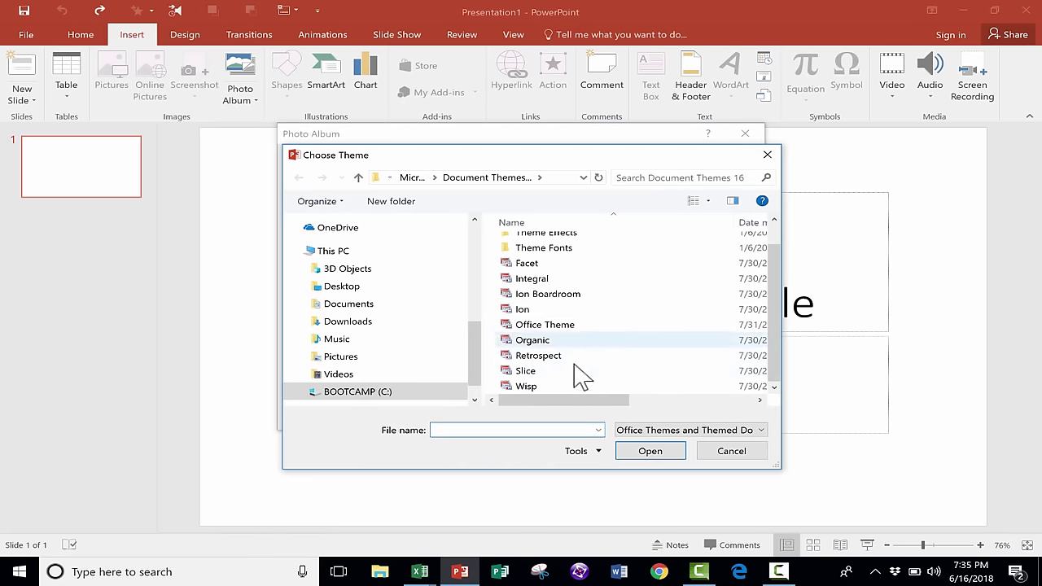
{"action": "left_click", "coordinate": [734, 452]}
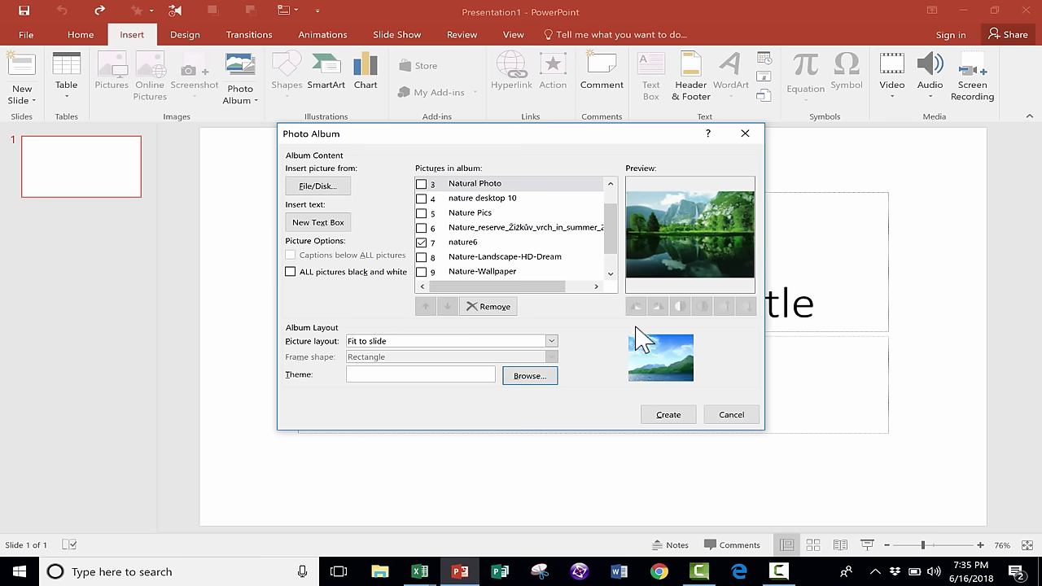
{"action": "left_click", "coordinate": [670, 421]}
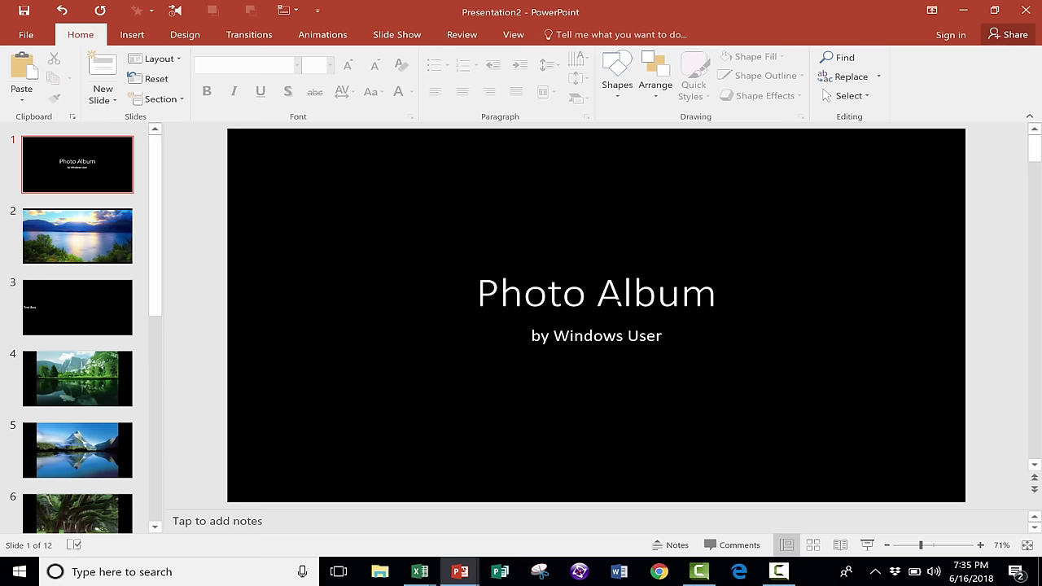
- Review slides 2 to 5, then return to slide 3 with its lone Text Box placeholder
{"action": "left_click", "coordinate": [88, 236]}
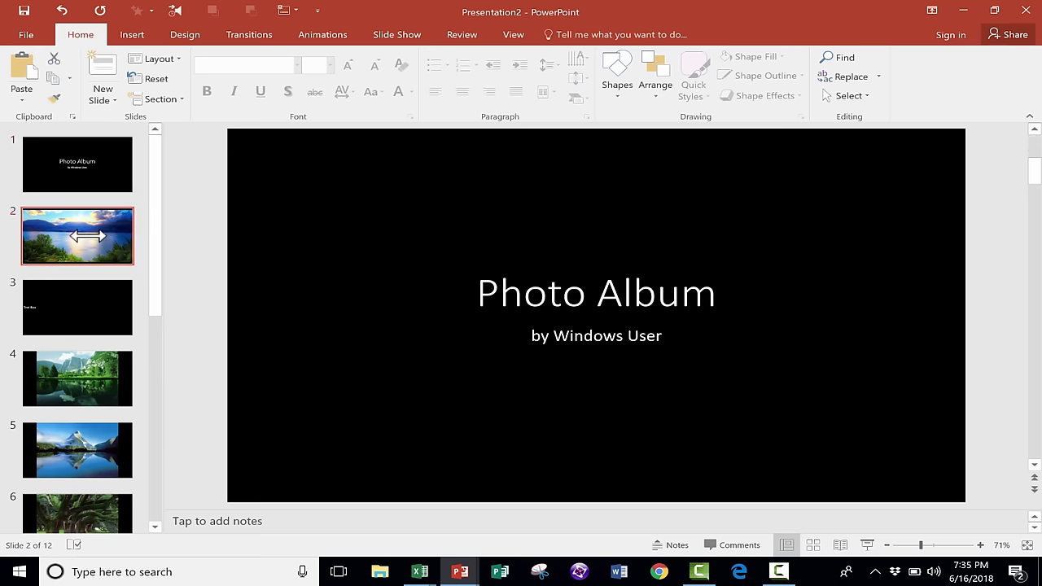
{"action": "left_click", "coordinate": [73, 300]}
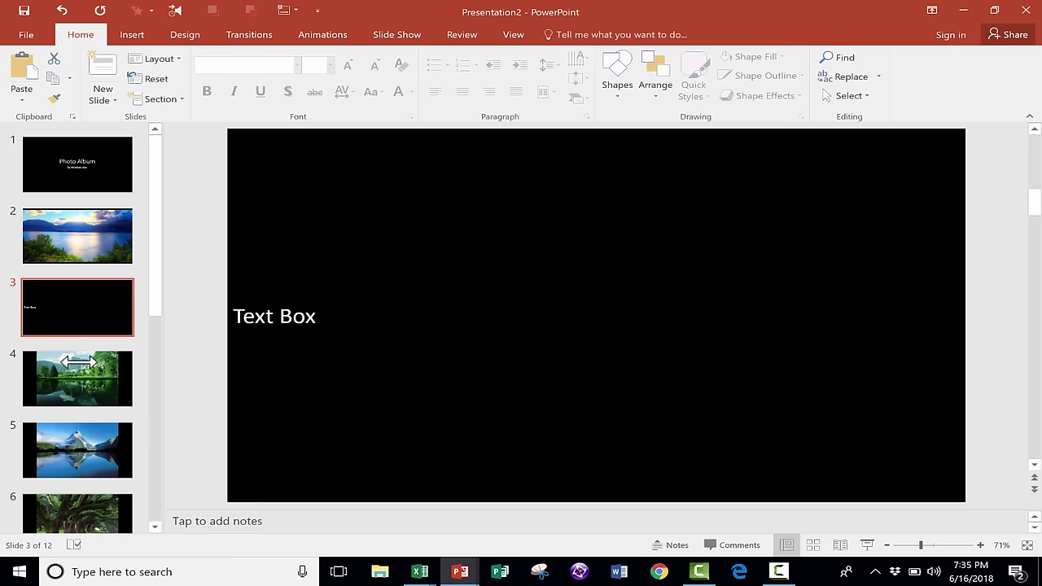
{"action": "left_click", "coordinate": [79, 379]}
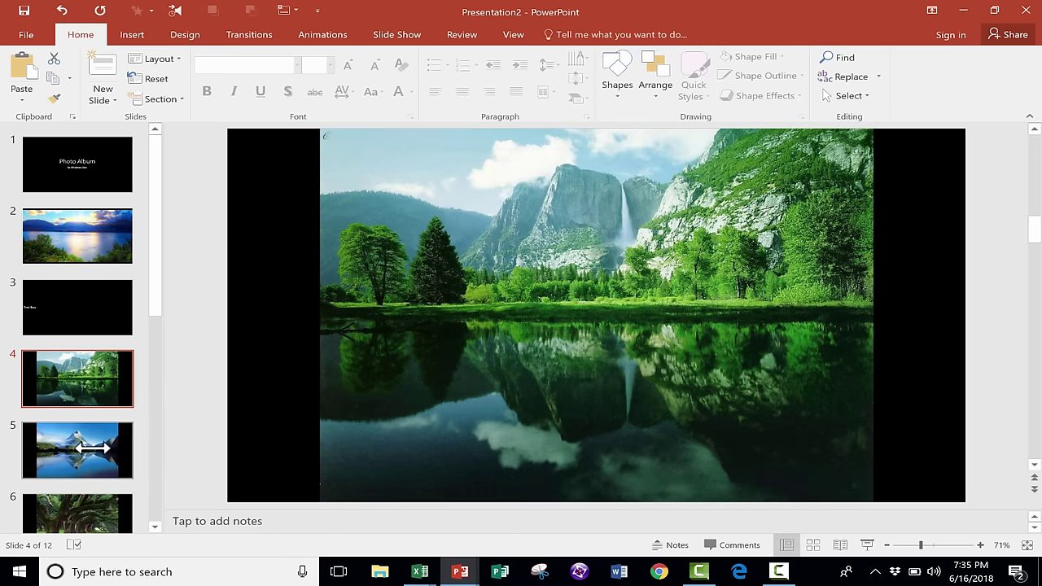
{"action": "left_click", "coordinate": [93, 444]}
{"action": "left_click", "coordinate": [72, 304]}
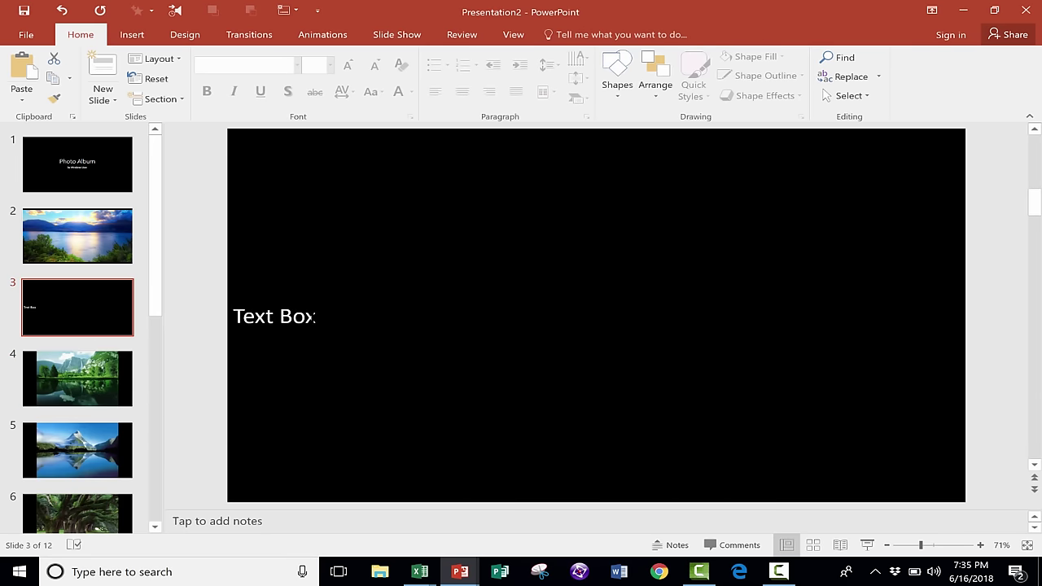
{"action": "left_click", "coordinate": [258, 340]}
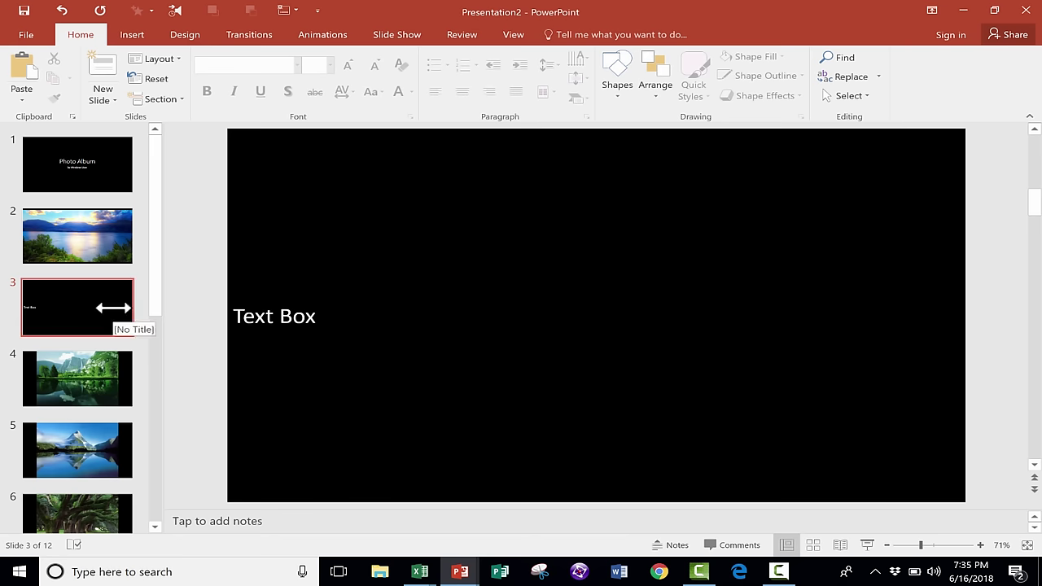
- Delete the empty Text Box slide, then look through slides 4 to 9
{"action": "right_click", "coordinate": [114, 307]}
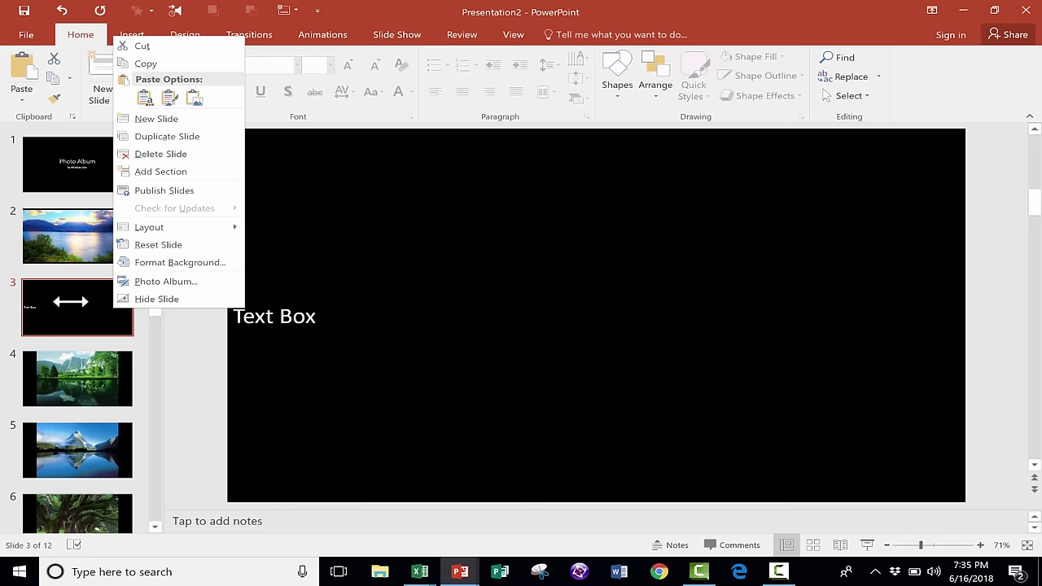
{"action": "left_click", "coordinate": [175, 154]}
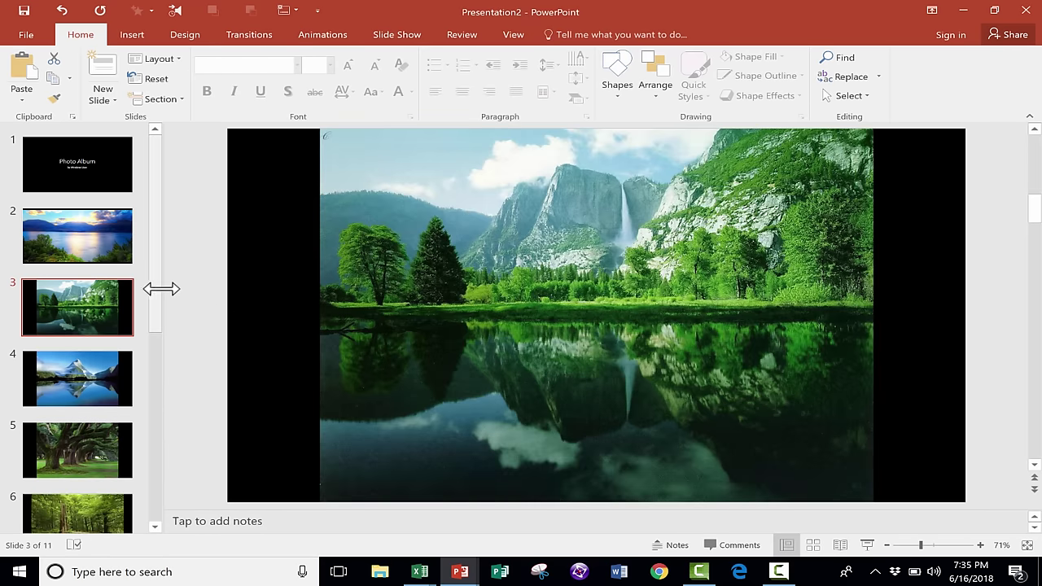
{"action": "left_click", "coordinate": [81, 378]}
{"action": "left_click", "coordinate": [94, 448]}
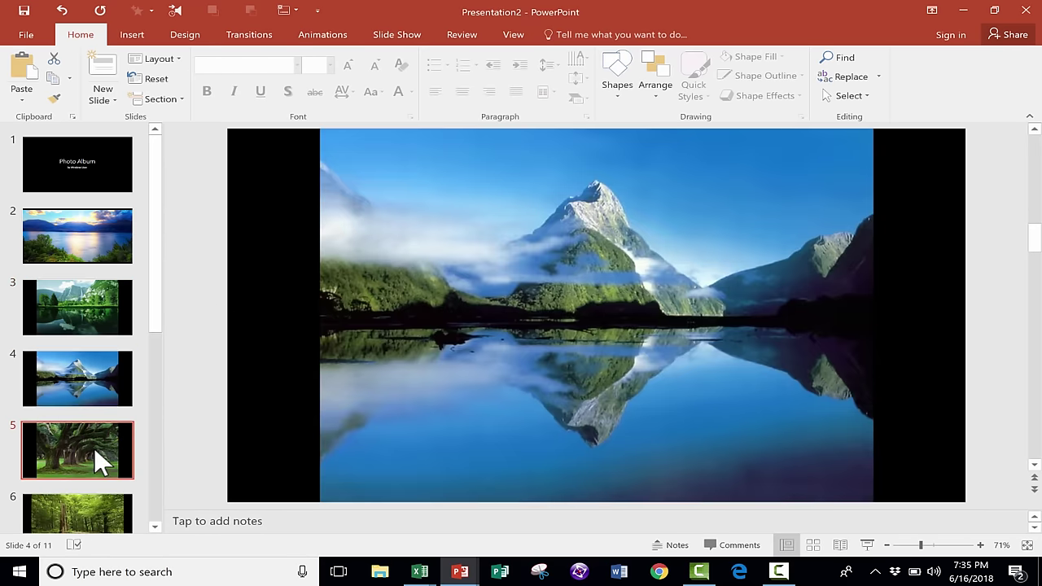
{"action": "scroll", "coordinate": [102, 443], "scroll_direction": "down", "scroll_amount": 1}
{"action": "left_click", "coordinate": [412, 365]}
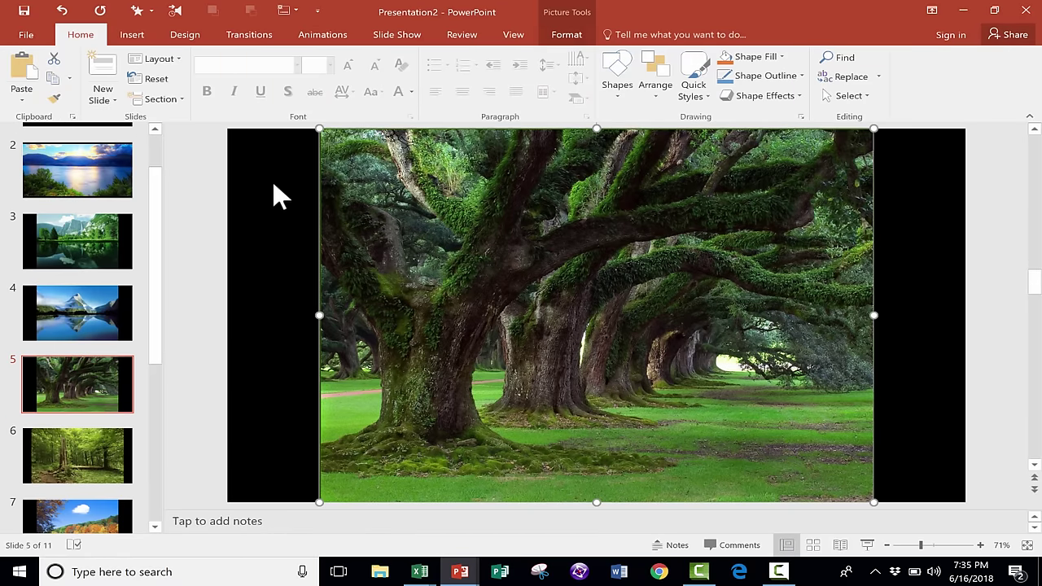
{"action": "scroll", "coordinate": [353, 233], "scroll_direction": "up", "scroll_amount": 1}
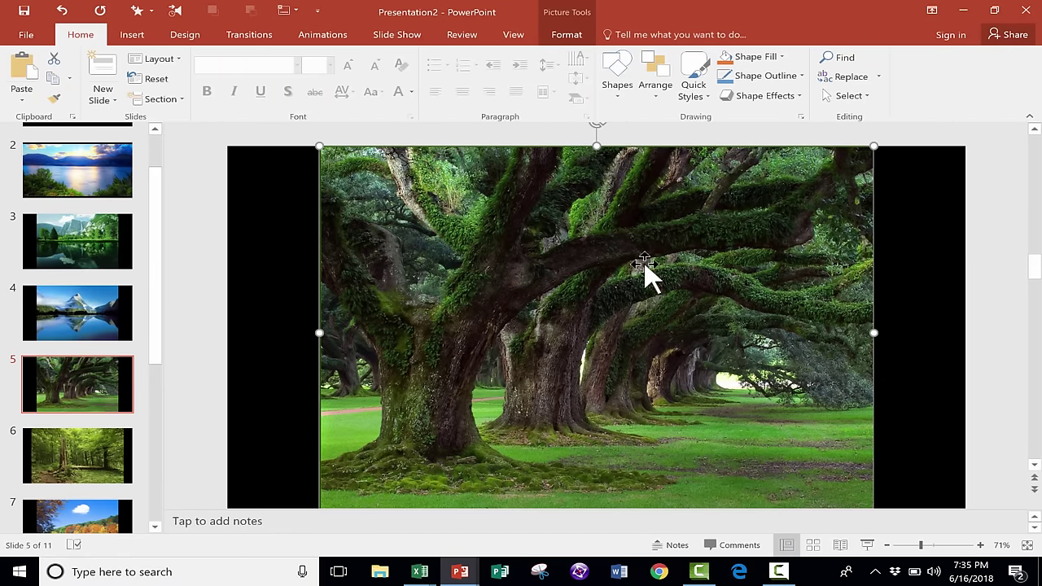
{"action": "scroll", "coordinate": [296, 332], "scroll_direction": "up", "scroll_amount": 4}
{"action": "left_click", "coordinate": [73, 464]}
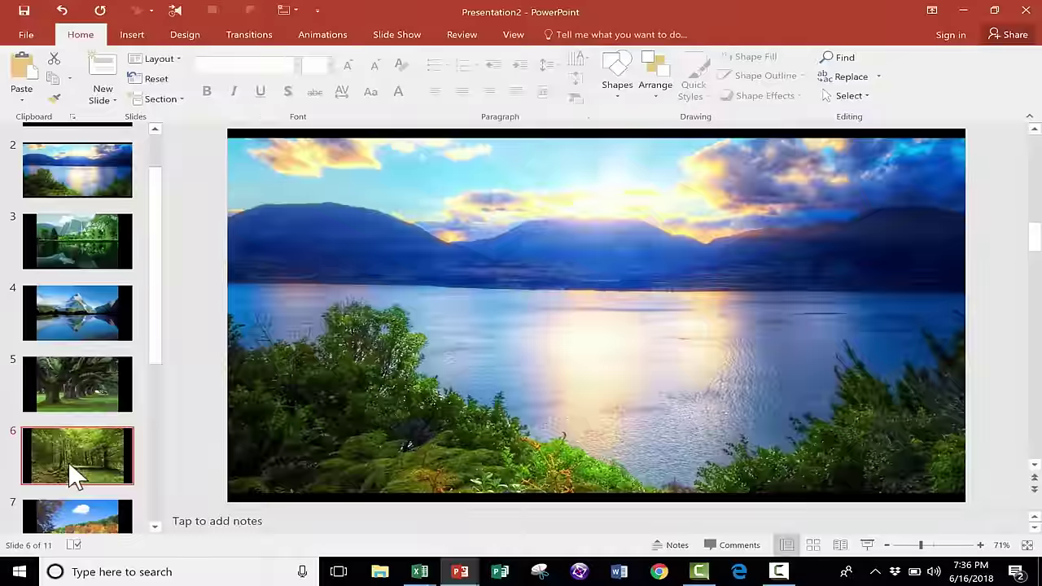
{"action": "scroll", "coordinate": [74, 463], "scroll_direction": "down", "scroll_amount": 3}
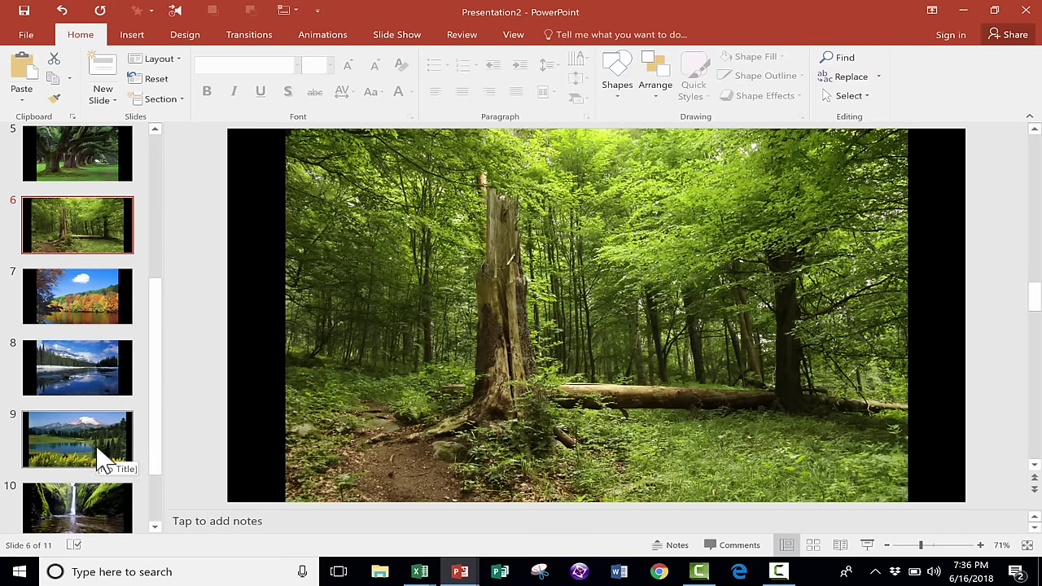
{"action": "left_click", "coordinate": [97, 460]}
- Resize the waterfall picture on slide 10 from its corner
{"action": "key", "text": "Down"}
{"action": "left_click", "coordinate": [356, 353]}
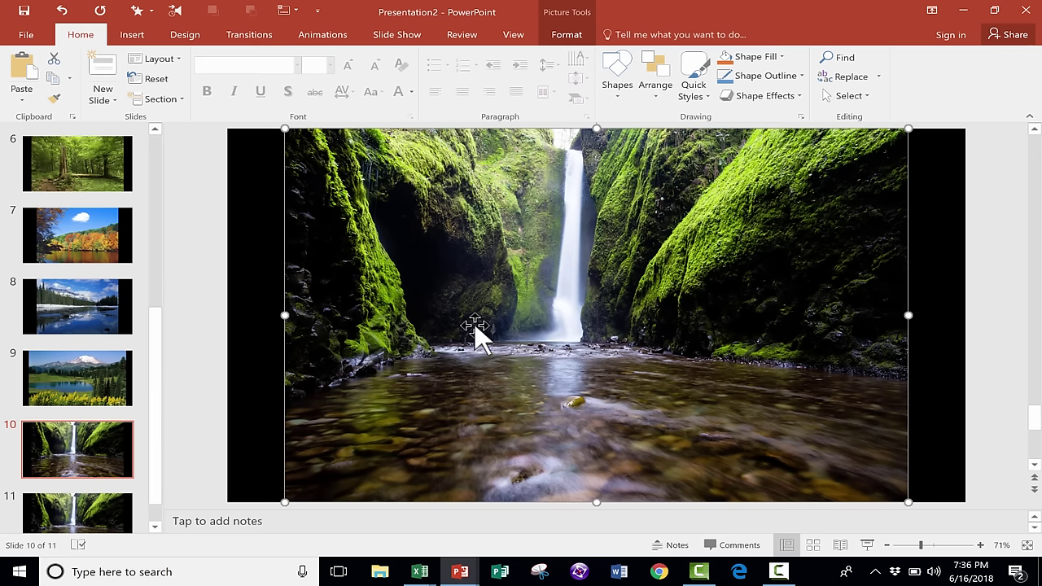
{"action": "mouse_move", "coordinate": [289, 129]}
{"action": "left_mouse_down"}
{"action": "mouse_move", "coordinate": [461, 233]}
{"action": "mouse_move", "coordinate": [279, 119]}
{"action": "left_mouse_up"}
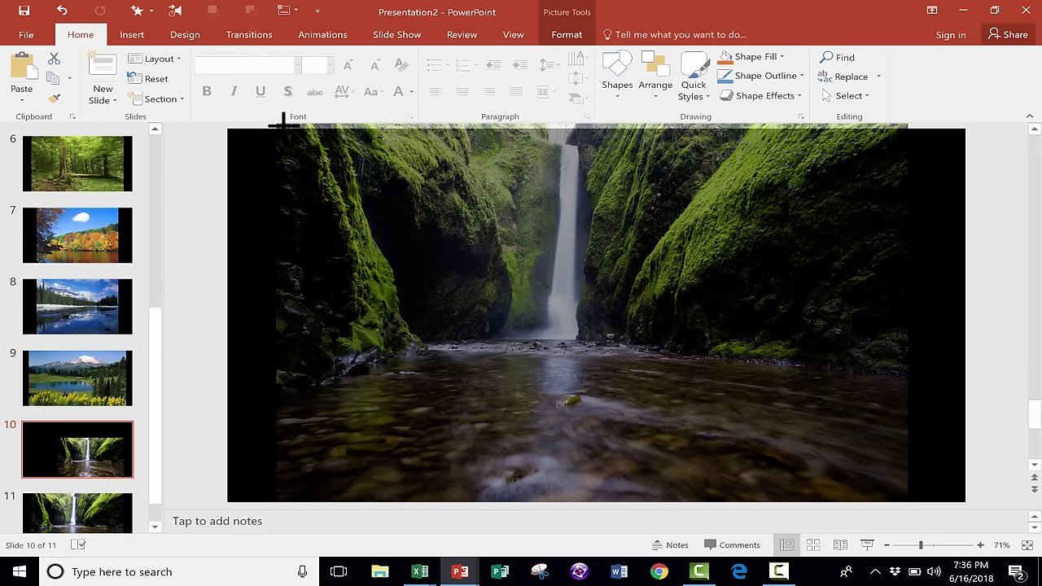
{"action": "left_click_drag", "start_coordinate": [283, 120], "coordinate": [289, 124]}
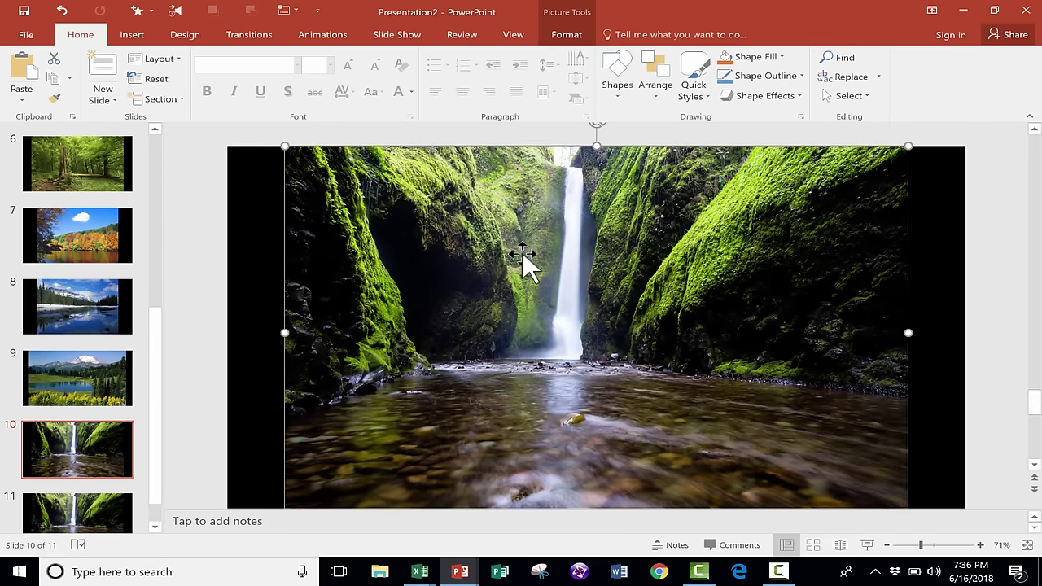
- Stretch slide 11's waterfall picture to span the slide's full width
{"action": "scroll", "coordinate": [526, 260], "scroll_direction": "down", "scroll_amount": 1}
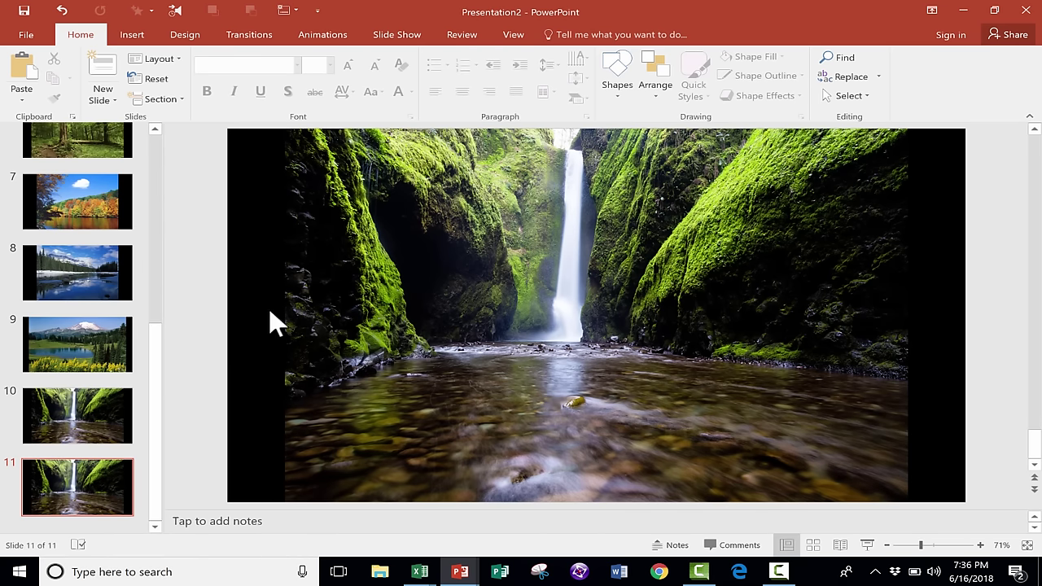
{"action": "left_click", "coordinate": [411, 297]}
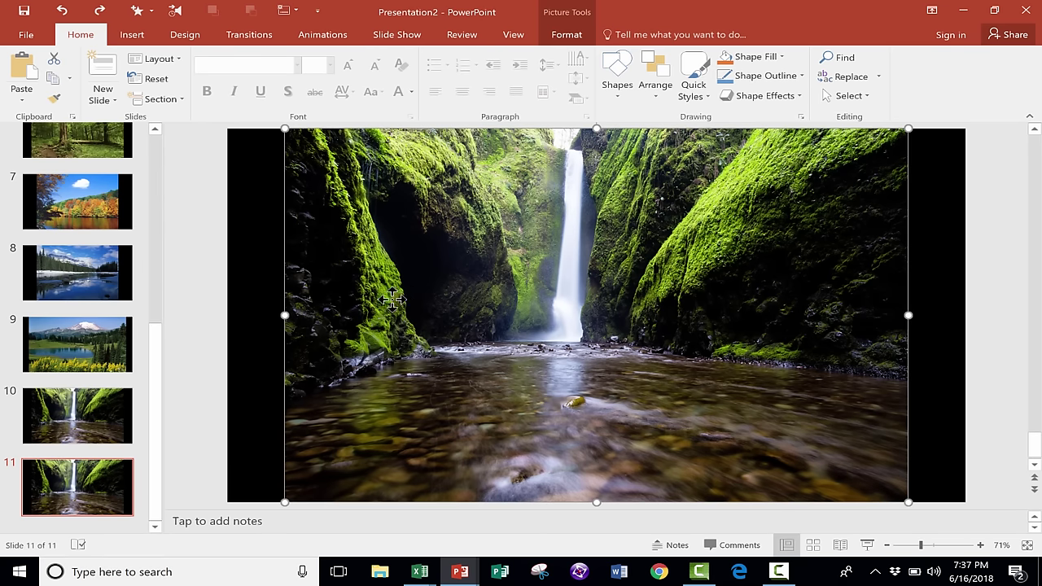
{"action": "key", "text": "Delete"}
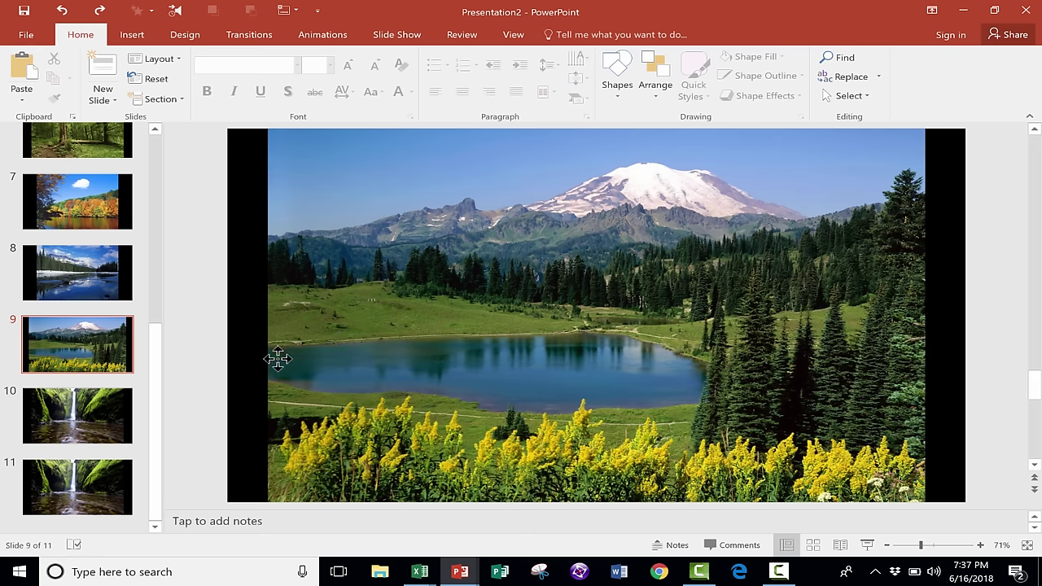
{"action": "key", "text": "ctrl+z"}
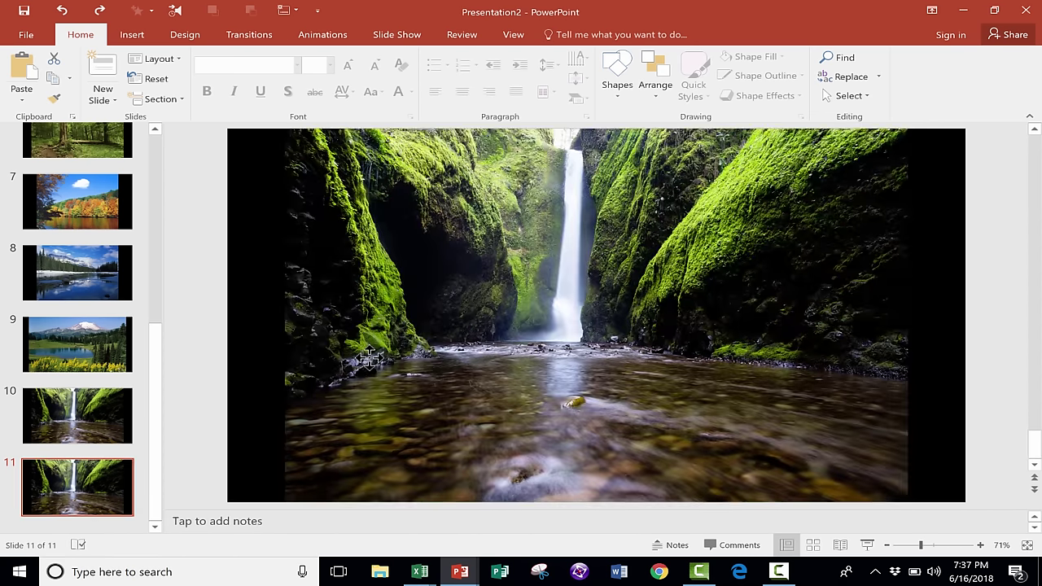
{"action": "left_click", "coordinate": [358, 362]}
{"action": "left_click_drag", "start_coordinate": [284, 316], "coordinate": [221, 319]}
{"action": "left_click_drag", "start_coordinate": [908, 316], "coordinate": [971, 322]}
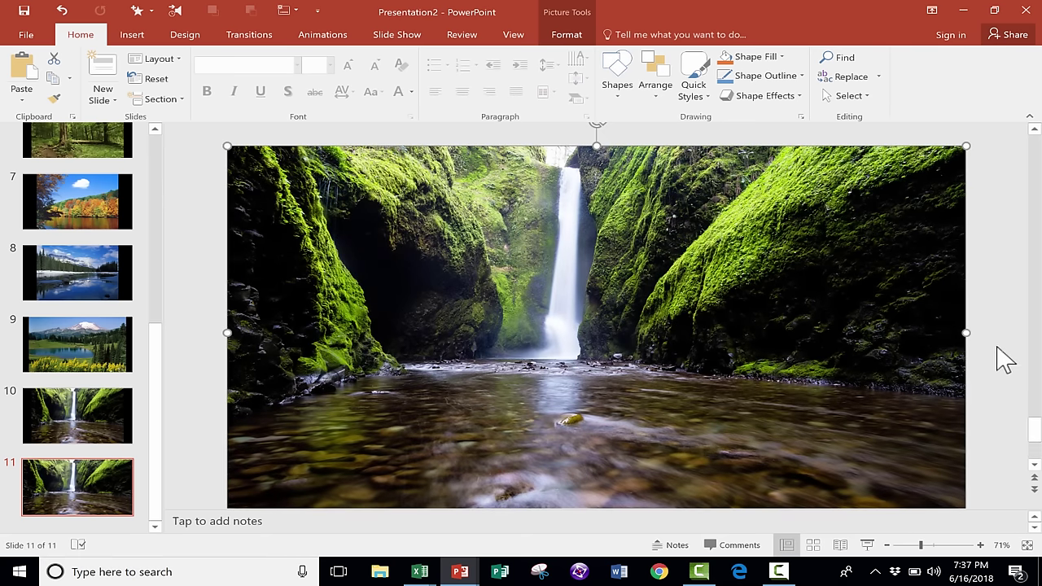
{"action": "scroll", "coordinate": [971, 362], "scroll_direction": "down", "scroll_amount": 1}
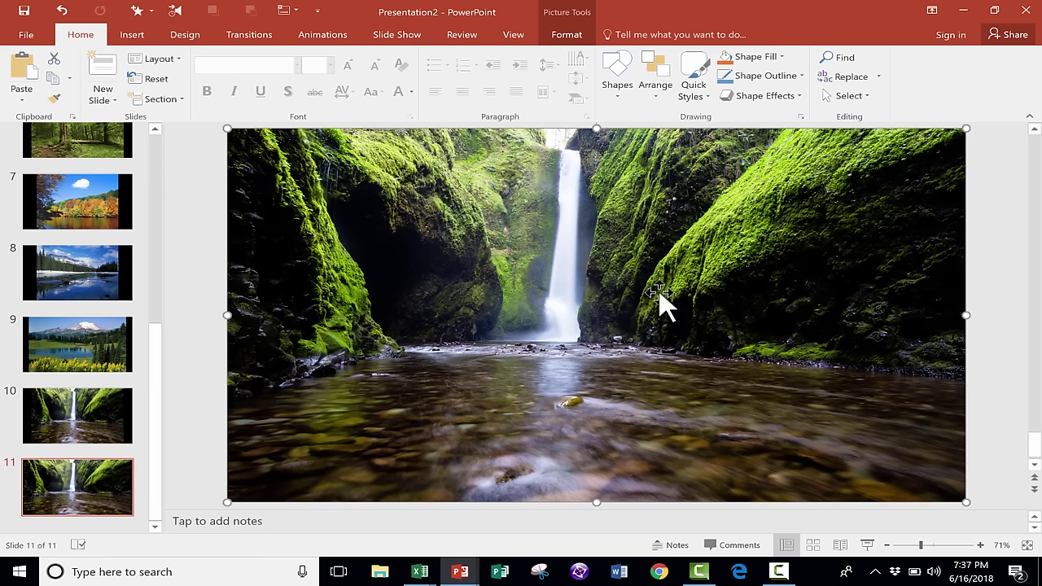
- Compare the resized pictures on slides 10 and 11
{"action": "left_click", "coordinate": [95, 411]}
{"action": "left_click", "coordinate": [104, 466]}
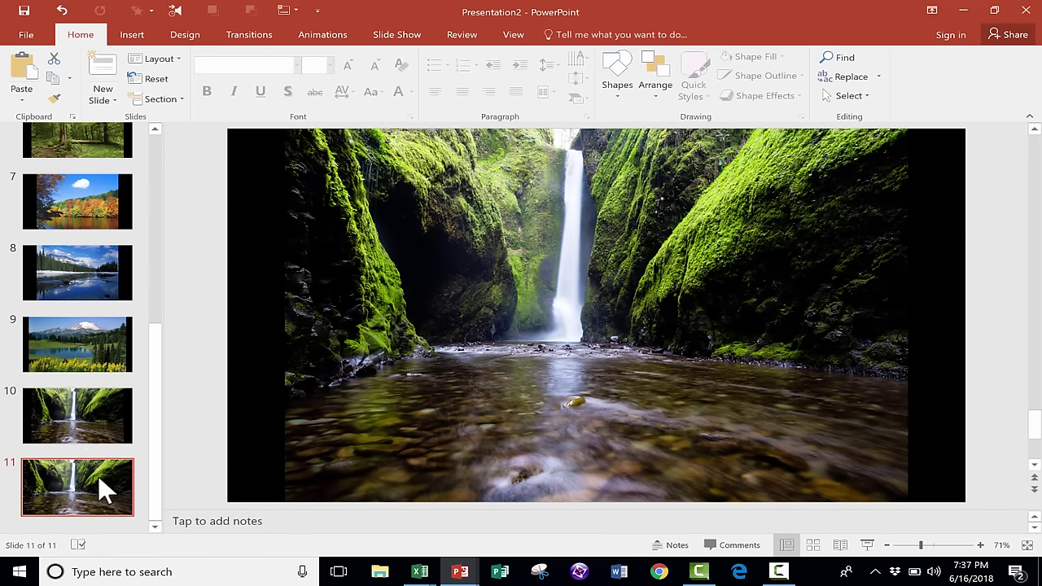
{"action": "left_click", "coordinate": [98, 435]}
{"action": "left_click", "coordinate": [87, 473]}
{"action": "left_click", "coordinate": [85, 439]}
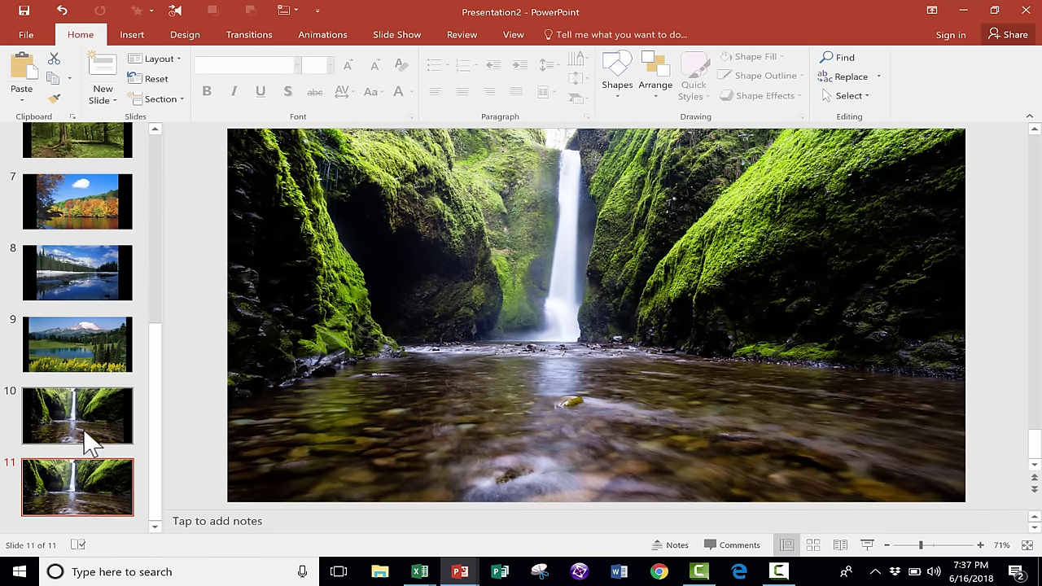
- Change the title slide's heading from 'Photo Album' to 'Nature Photos'
{"action": "left_click_drag", "start_coordinate": [155, 218], "coordinate": [155, 131]}
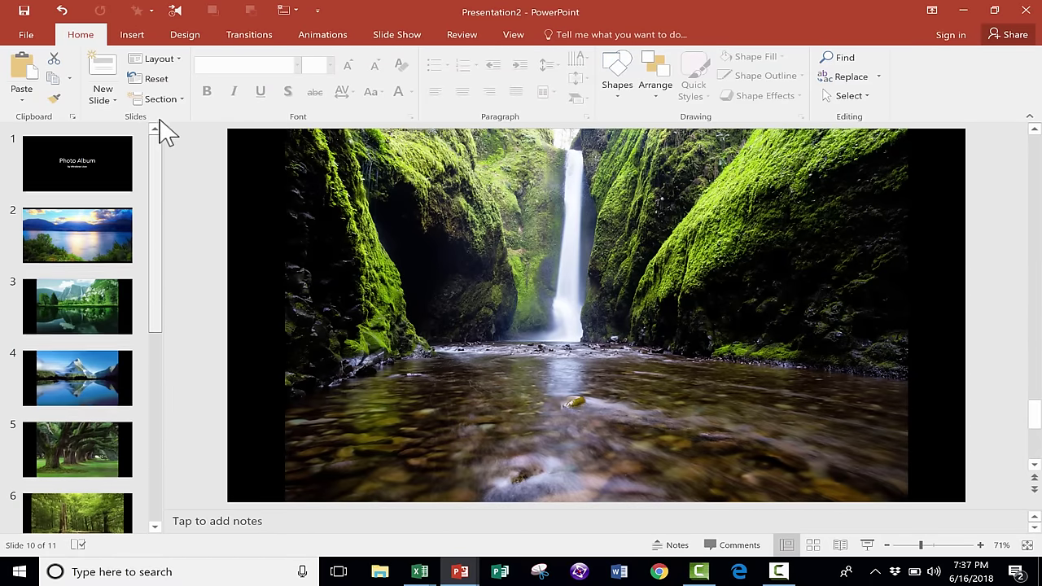
{"action": "left_click", "coordinate": [96, 171]}
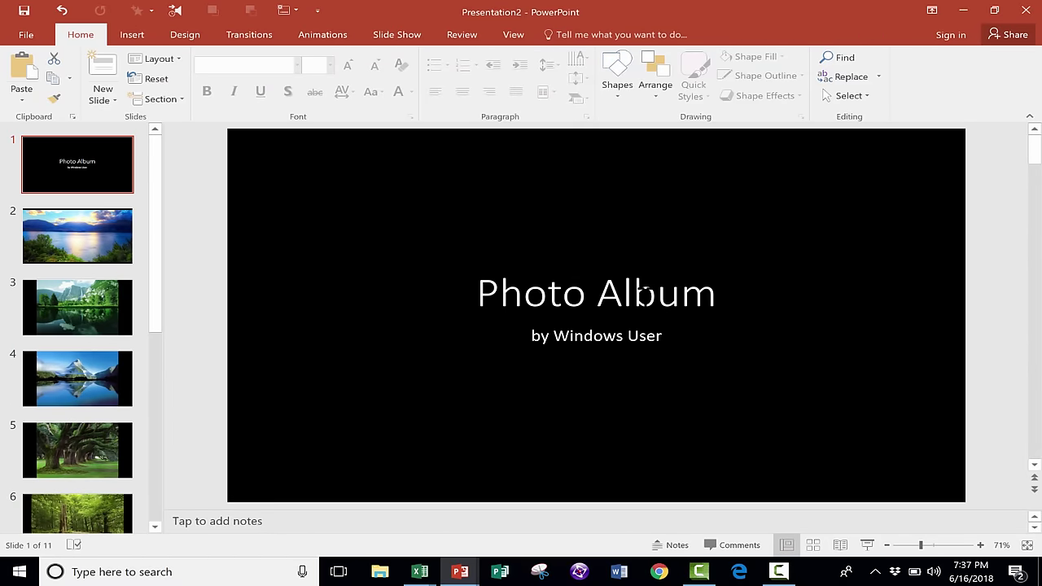
{"action": "left_click", "coordinate": [634, 293]}
{"action": "left_click_drag", "start_coordinate": [713, 293], "coordinate": [531, 288]}
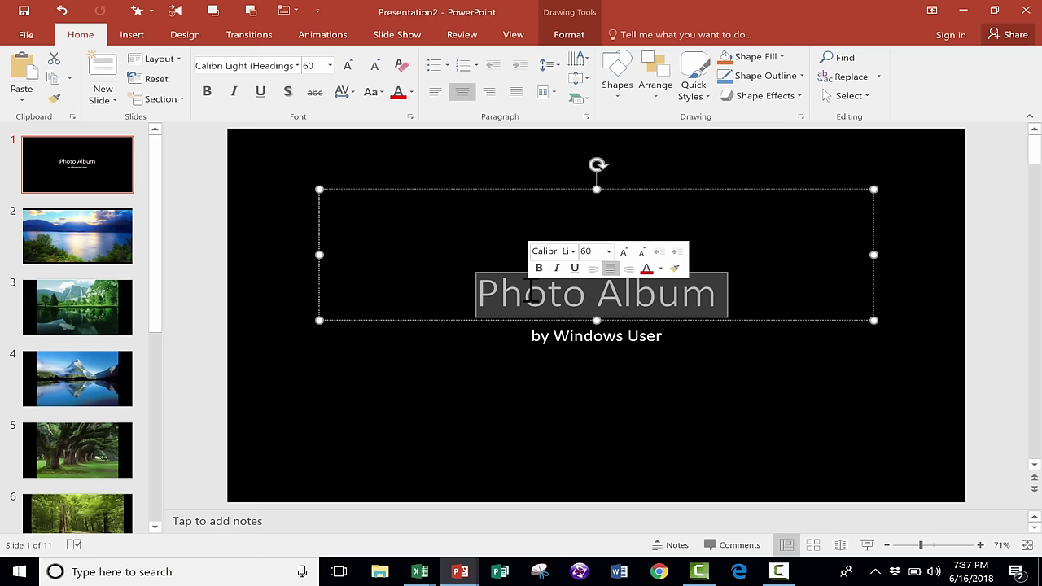
{"action": "type", "text": "Nature Photos"}
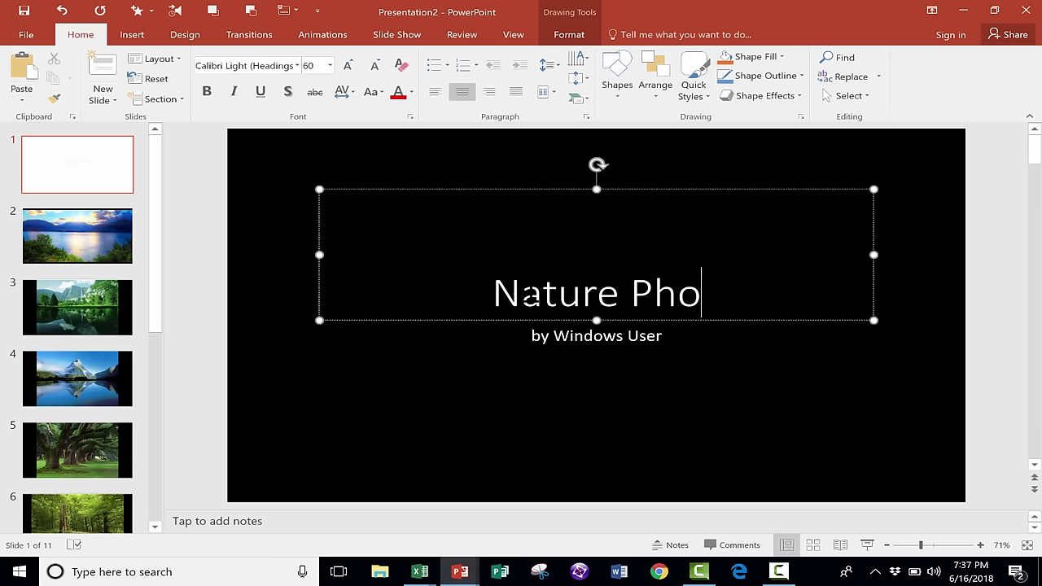
{"action": "left_click", "coordinate": [596, 335]}
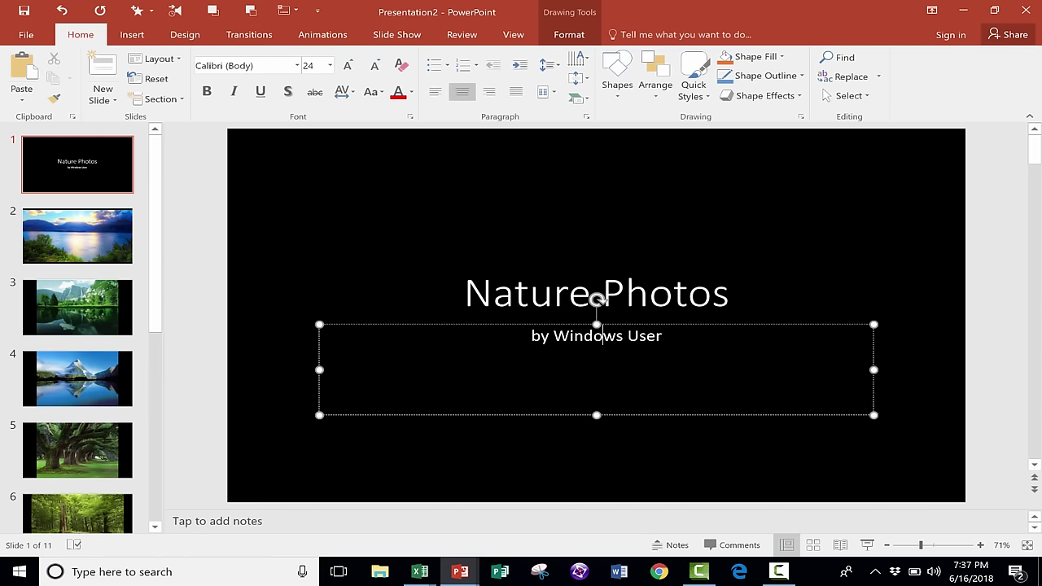
{"action": "left_click", "coordinate": [730, 293]}
{"action": "left_click", "coordinate": [262, 273]}
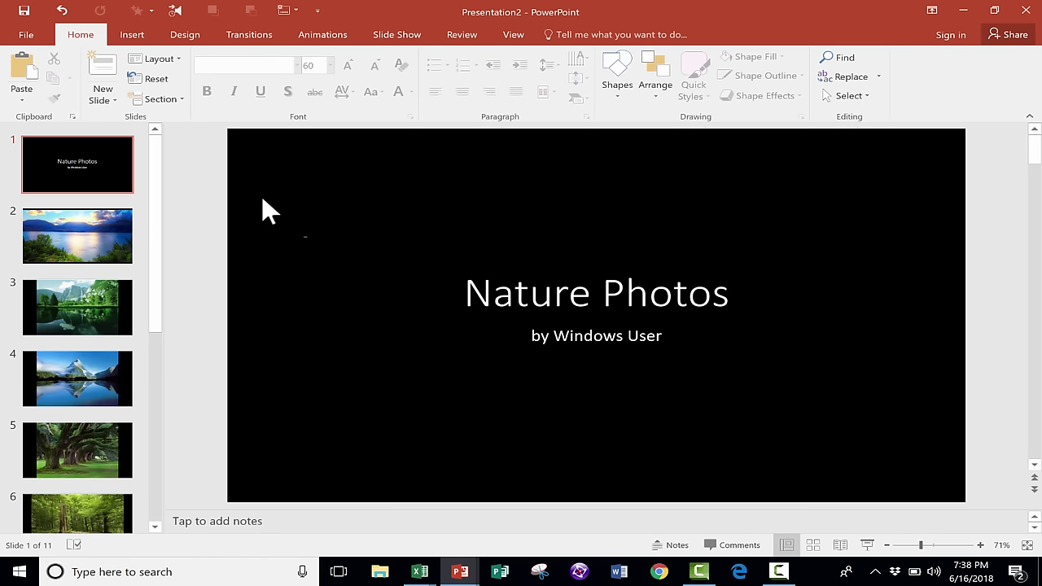
- Show slide 2, then slide 3 with the waterfall and lake
{"action": "scroll", "coordinate": [259, 156], "scroll_direction": "down", "scroll_amount": 2}
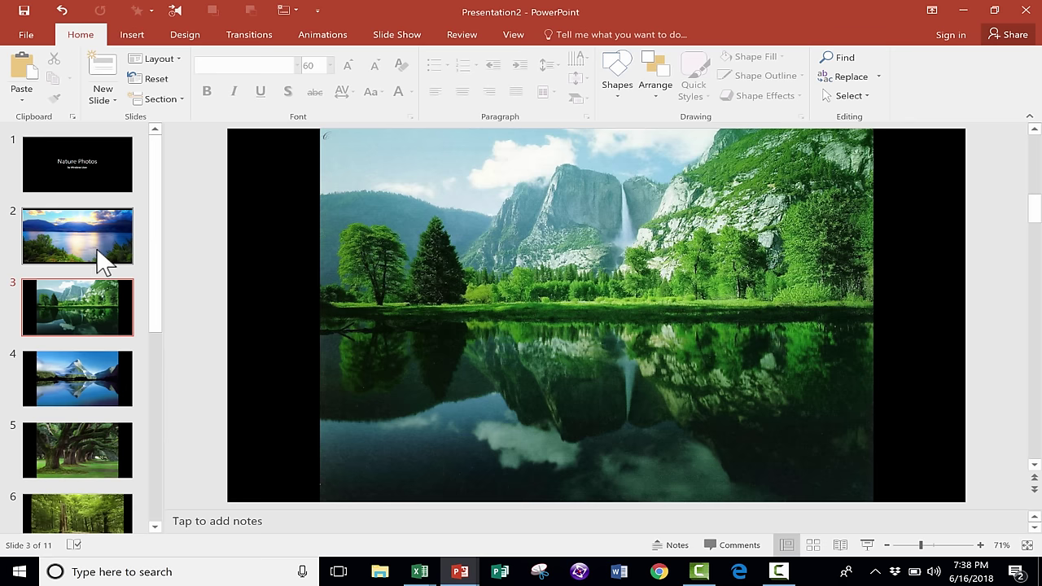
{"action": "left_click", "coordinate": [102, 268]}
{"action": "left_click", "coordinate": [110, 334]}
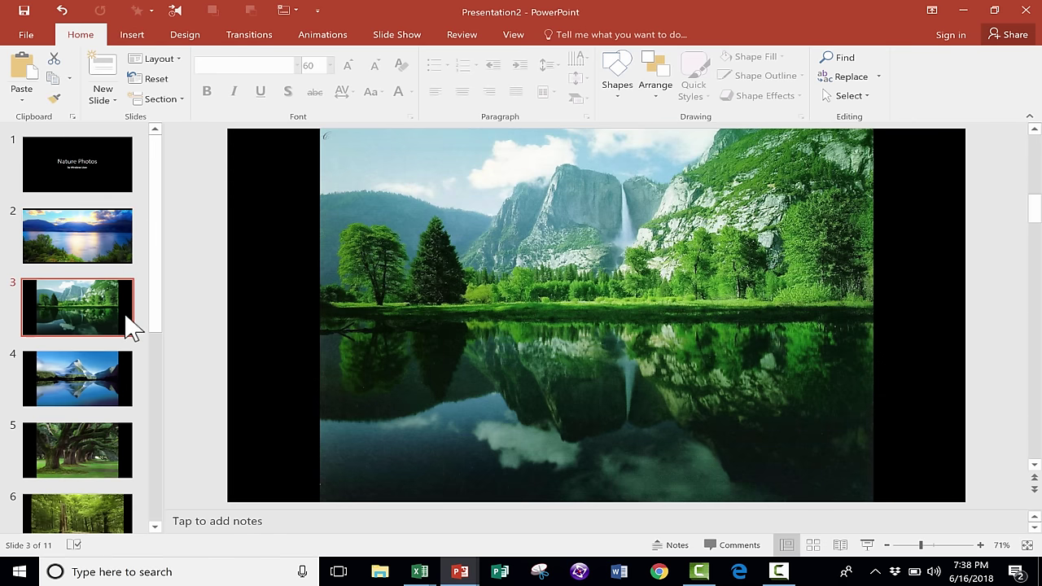
- Apply a light blue solid background to all slides via Format Background
{"action": "key", "text": "Down"}
{"action": "key", "text": "Down"}
{"action": "left_click", "coordinate": [189, 39]}
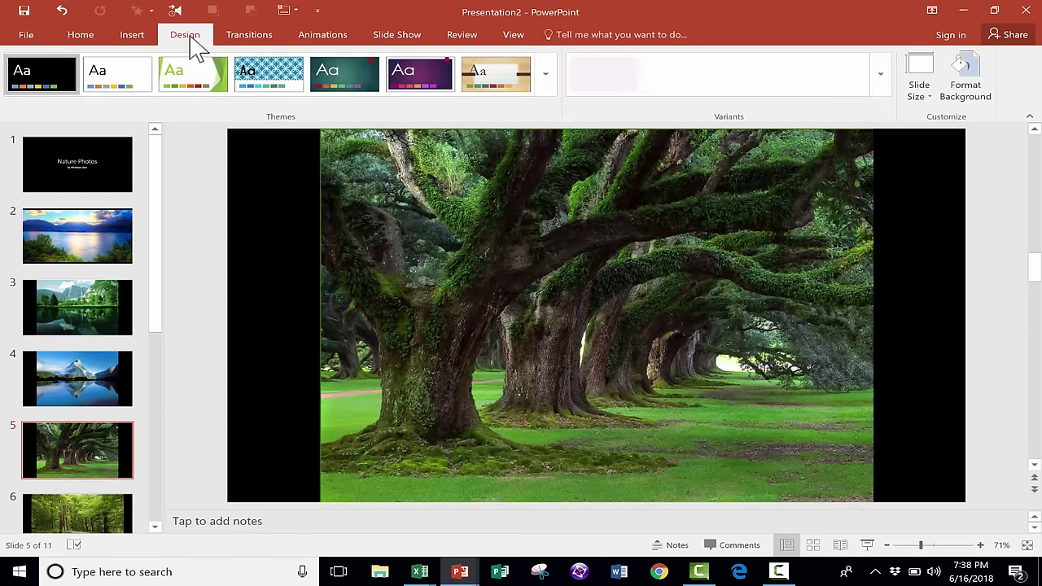
{"action": "left_click", "coordinate": [965, 91]}
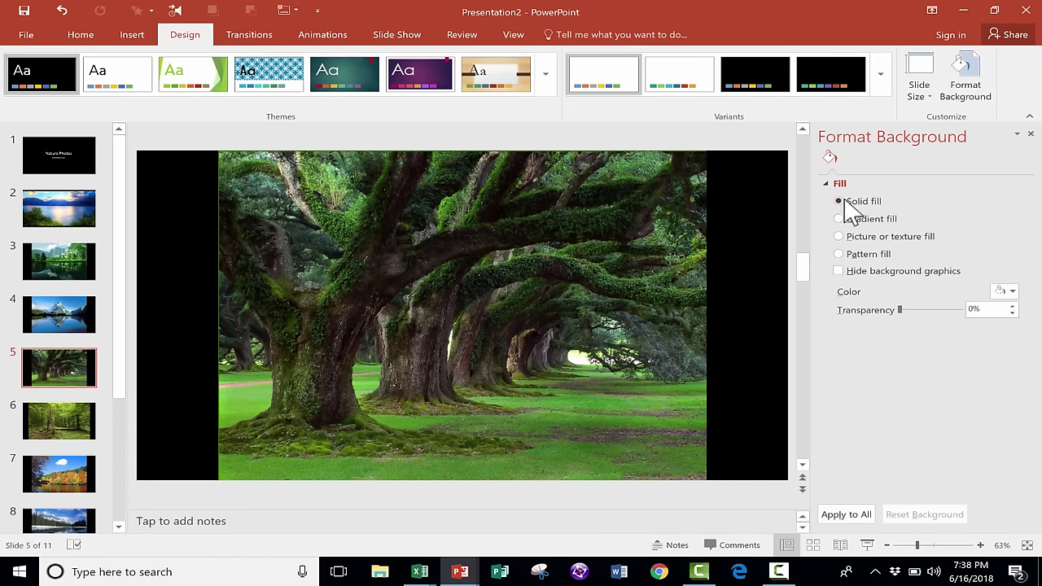
{"action": "left_click", "coordinate": [1001, 292]}
{"action": "left_click", "coordinate": [977, 345]}
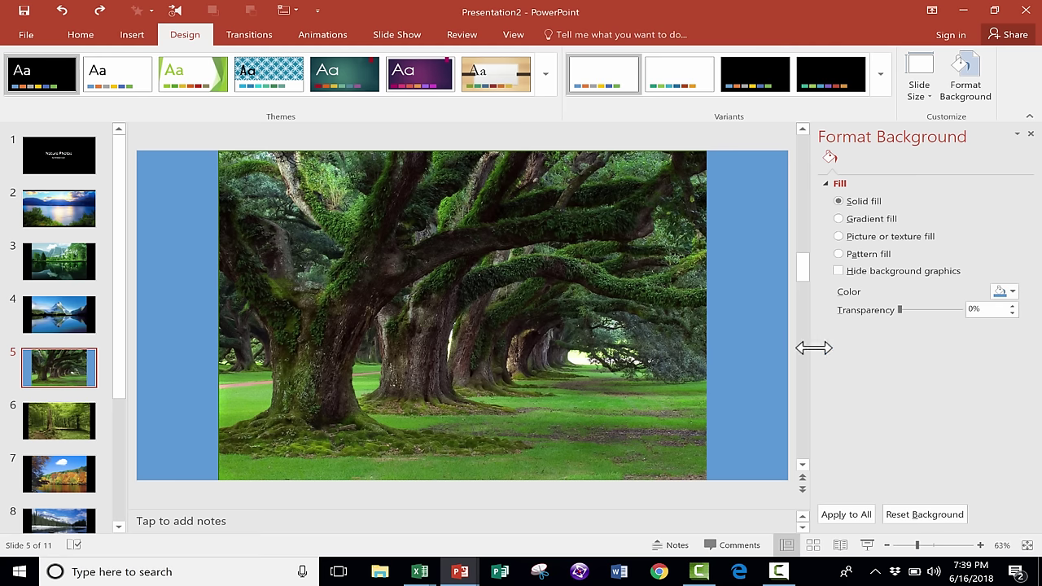
{"action": "left_click", "coordinate": [843, 514]}
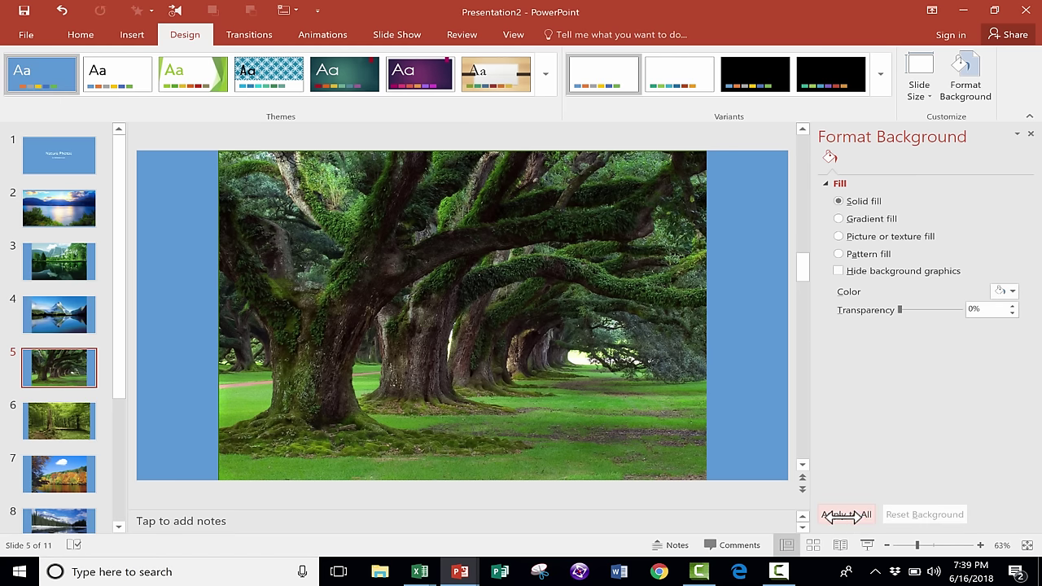
- Replace the light blue with a black background applied to every slide
{"action": "left_click", "coordinate": [49, 259]}
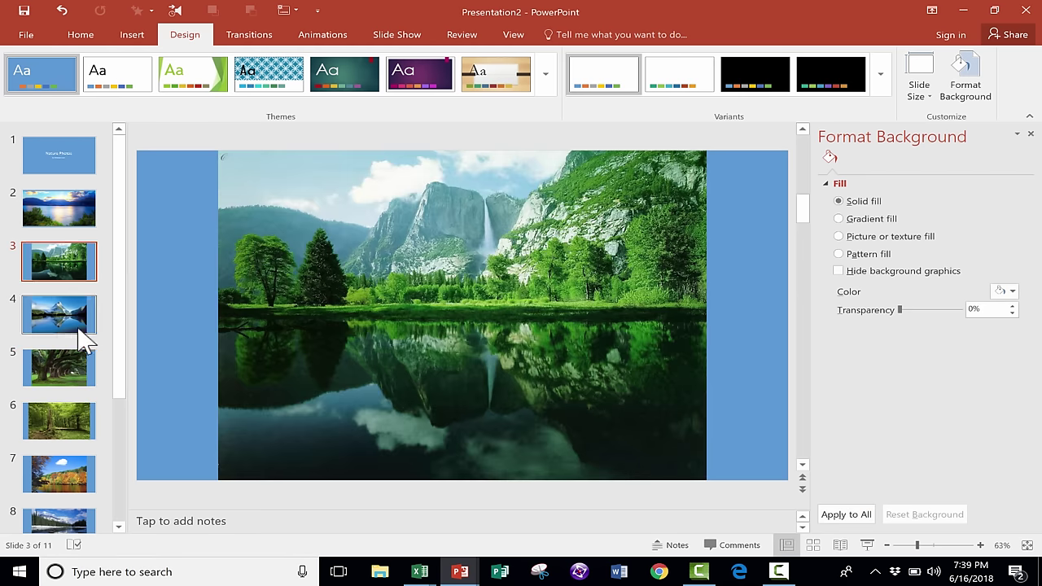
{"action": "left_click", "coordinate": [85, 340]}
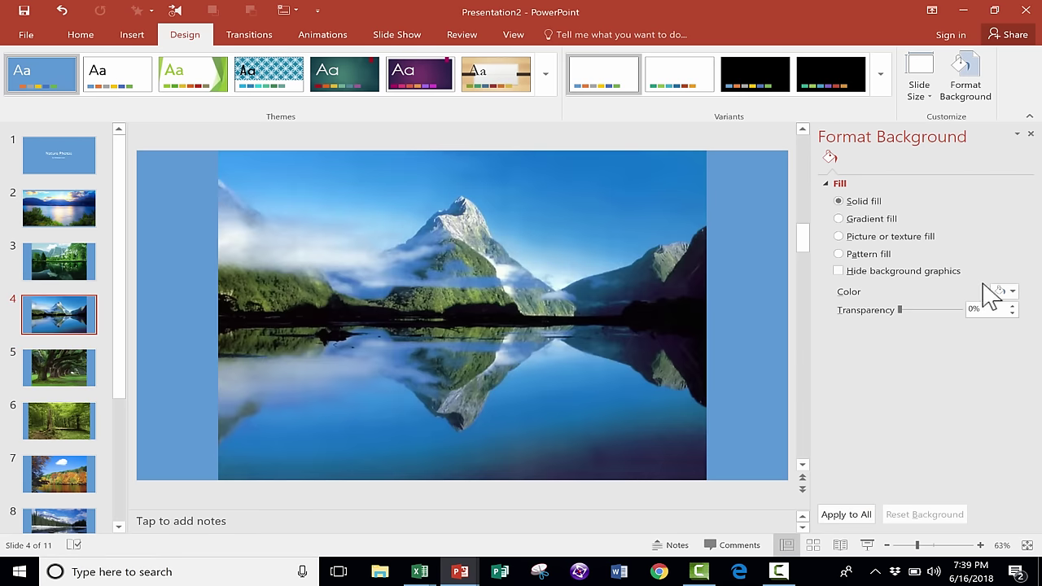
{"action": "left_click", "coordinate": [1013, 292]}
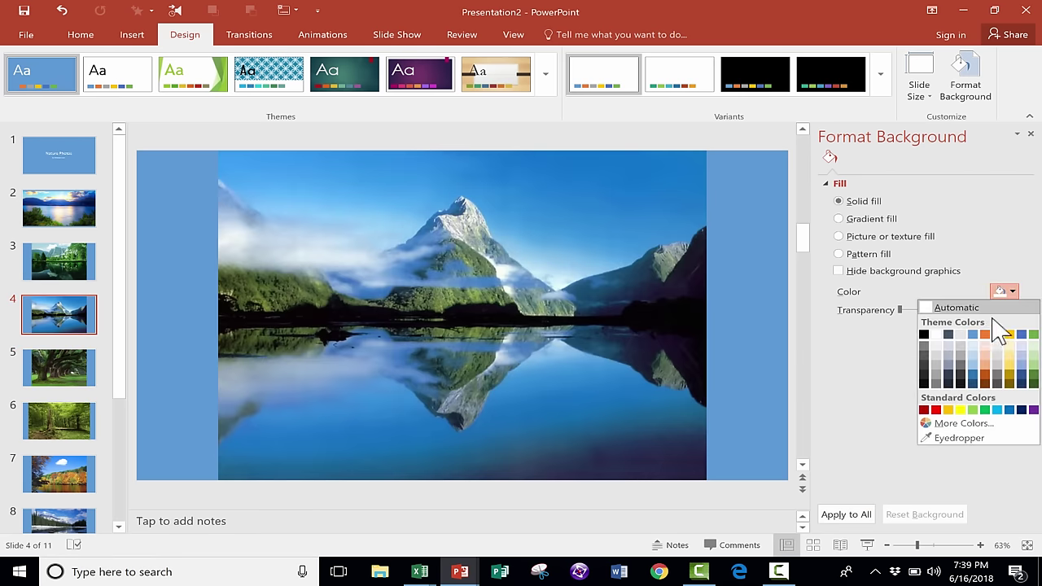
{"action": "left_click", "coordinate": [924, 335]}
{"action": "left_click", "coordinate": [840, 517]}
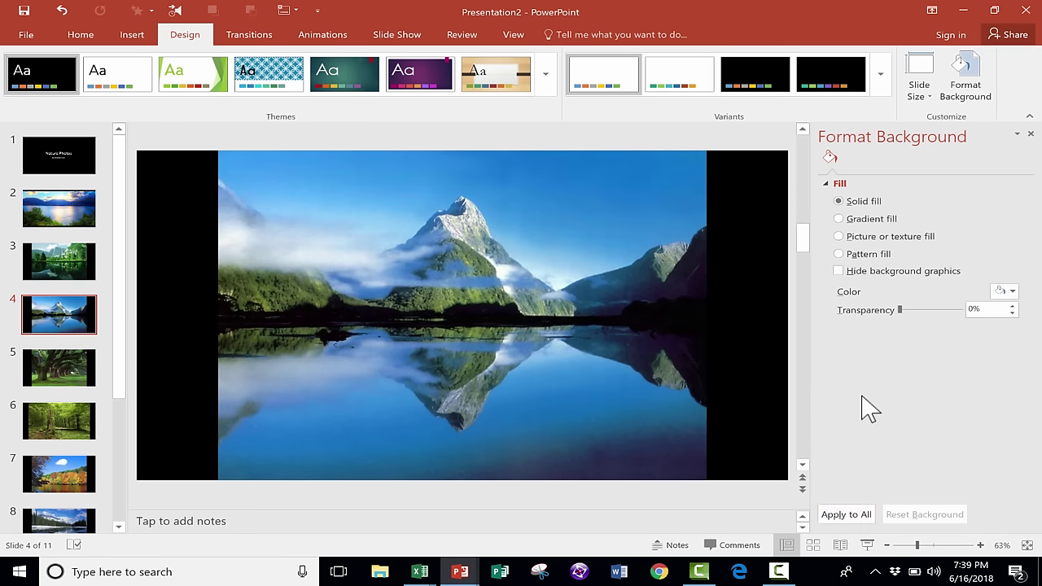
{"action": "scroll", "coordinate": [382, 196], "scroll_direction": "down", "scroll_amount": 1}
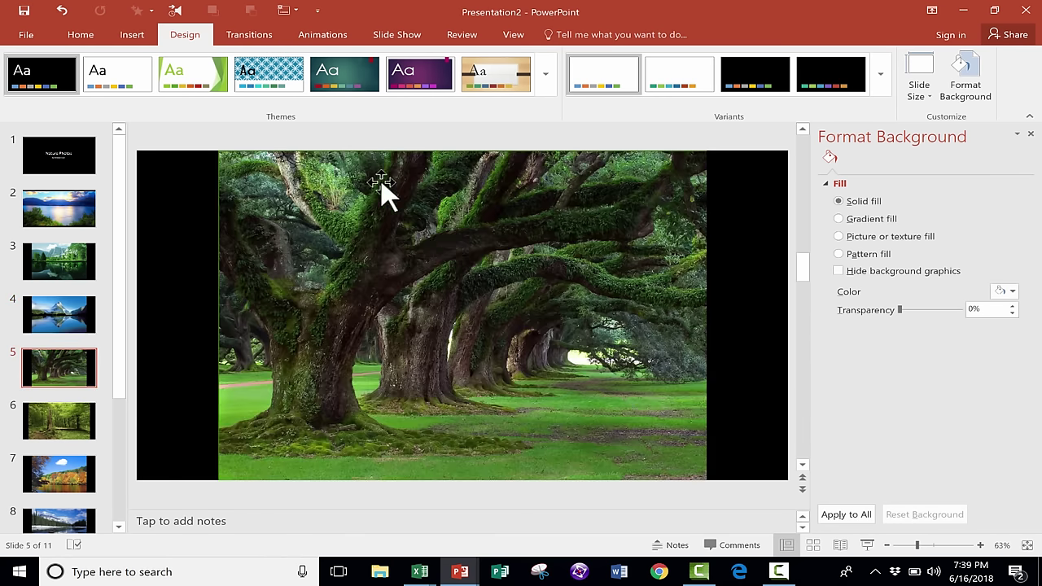
{"action": "left_click", "coordinate": [247, 39]}
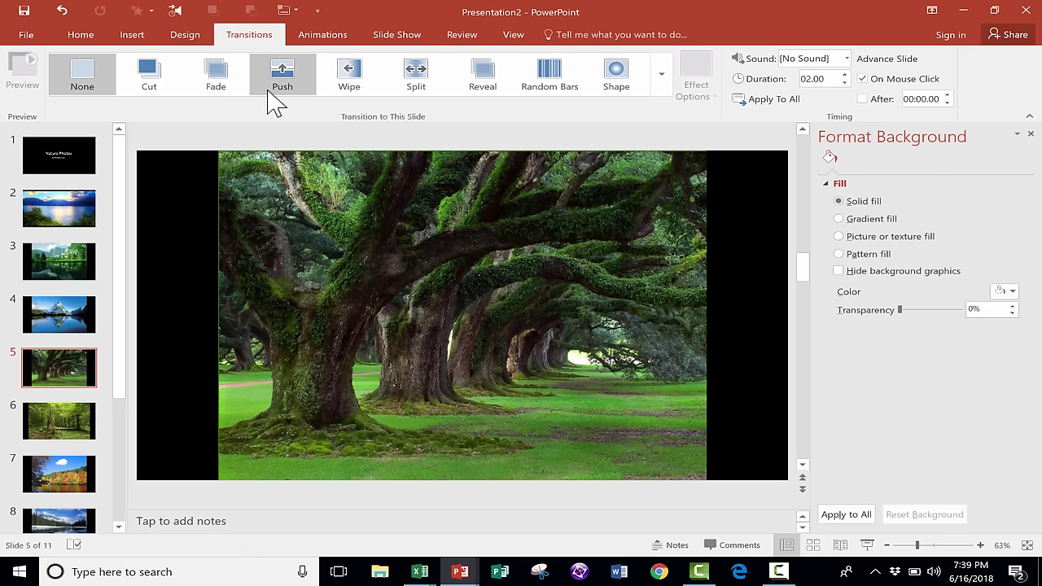
- Try Fade, Cut, Push, Split, Shape and Curtains transitions on slide 5
{"action": "left_click", "coordinate": [349, 82]}
{"action": "key", "text": "ctrl+z"}
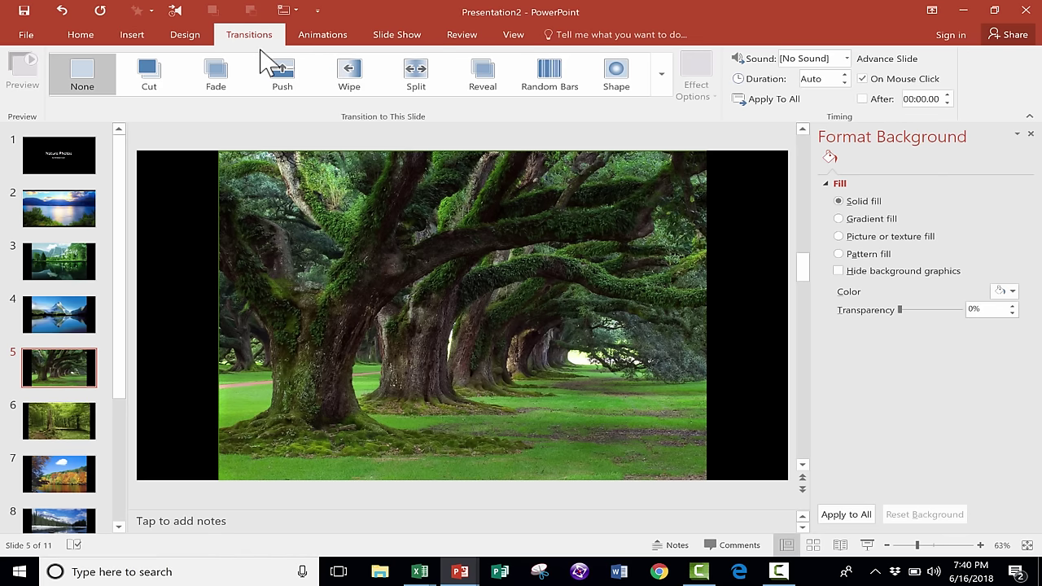
{"action": "left_click", "coordinate": [218, 81]}
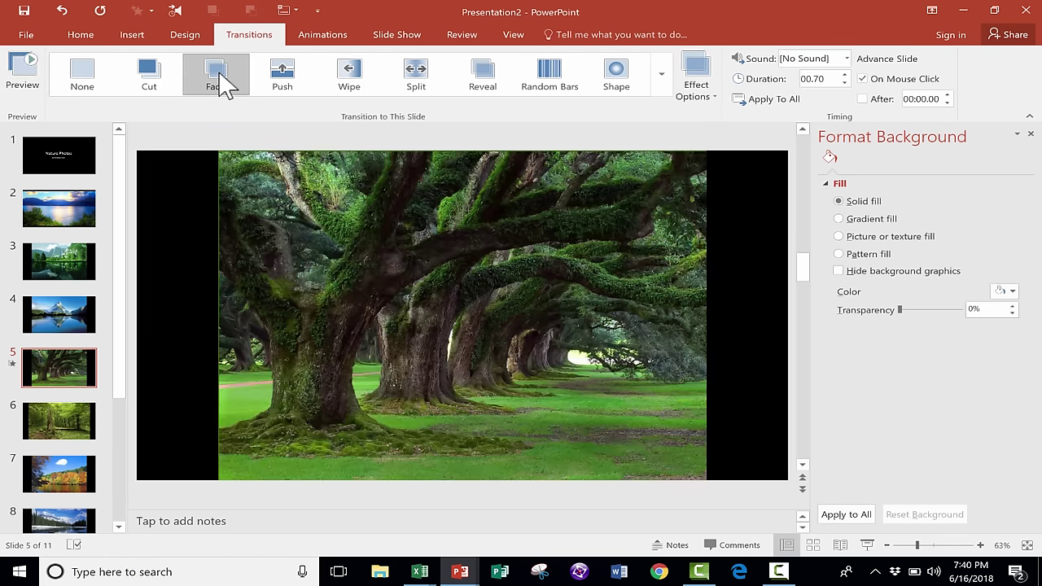
{"action": "left_click", "coordinate": [153, 84]}
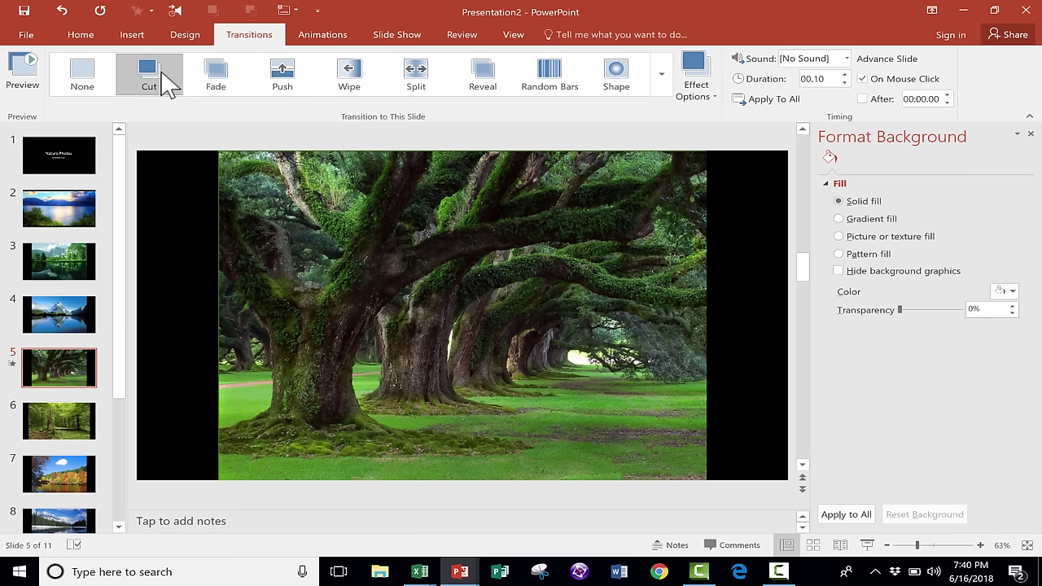
{"action": "left_click", "coordinate": [285, 86]}
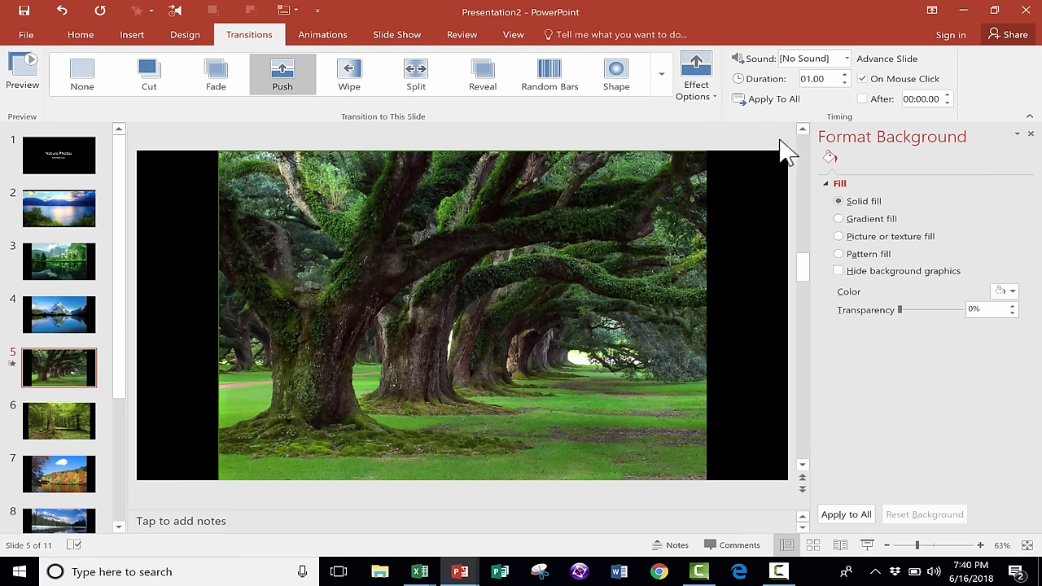
{"action": "left_click", "coordinate": [417, 78]}
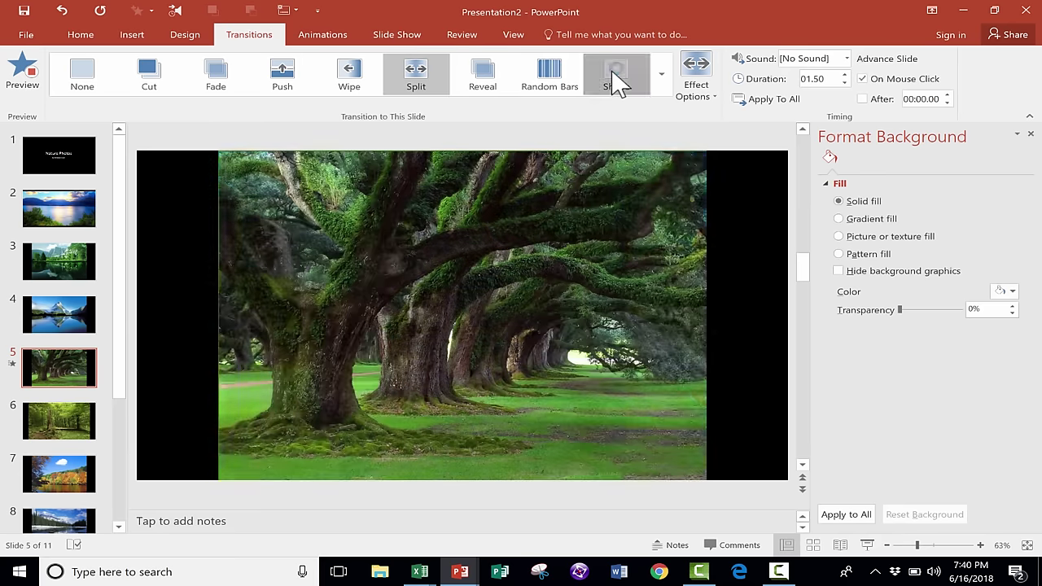
{"action": "left_click", "coordinate": [616, 86]}
{"action": "left_click", "coordinate": [662, 79]}
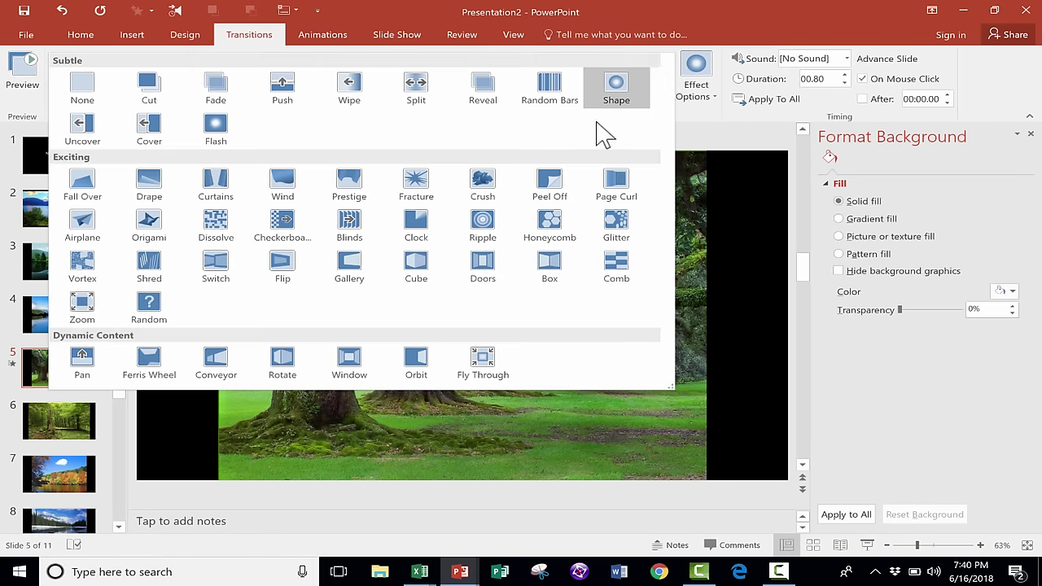
{"action": "left_click", "coordinate": [215, 182]}
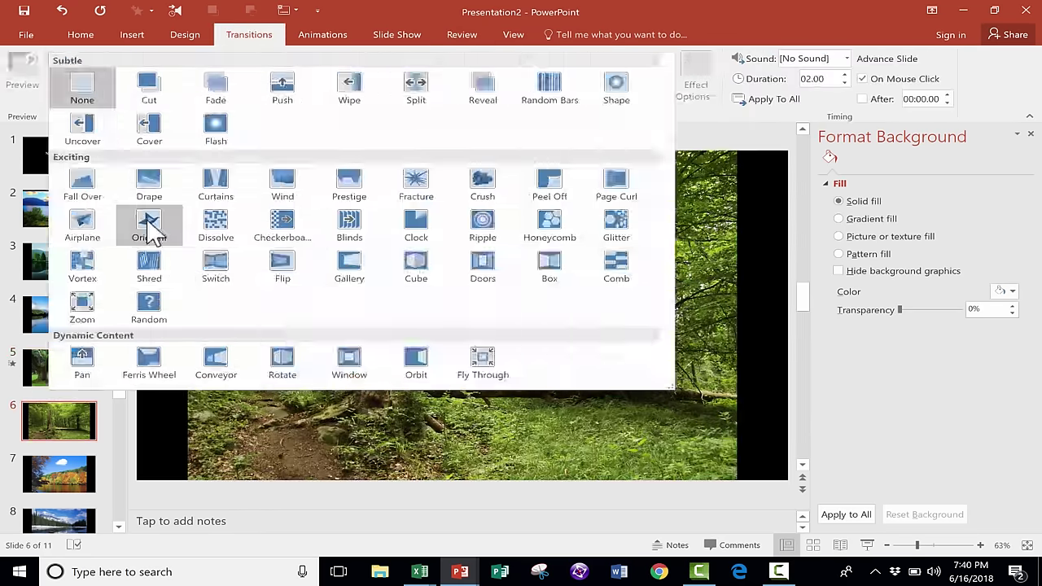
- Give slide 6 the Origami transition and slide 7 the Airplane transition
{"action": "left_click", "coordinate": [149, 228]}
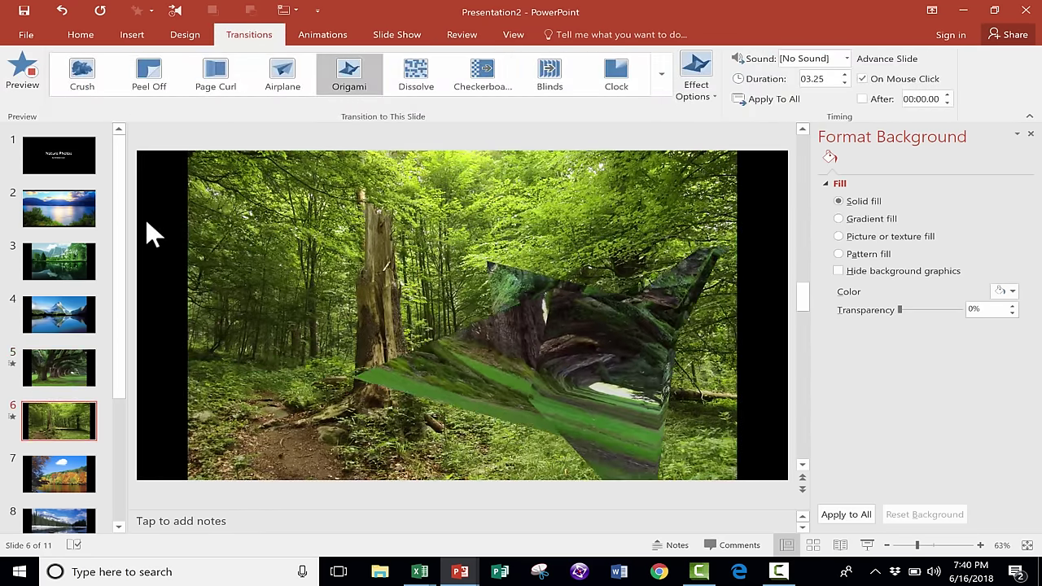
{"action": "key", "text": "Page_Down"}
{"action": "left_click", "coordinate": [282, 73]}
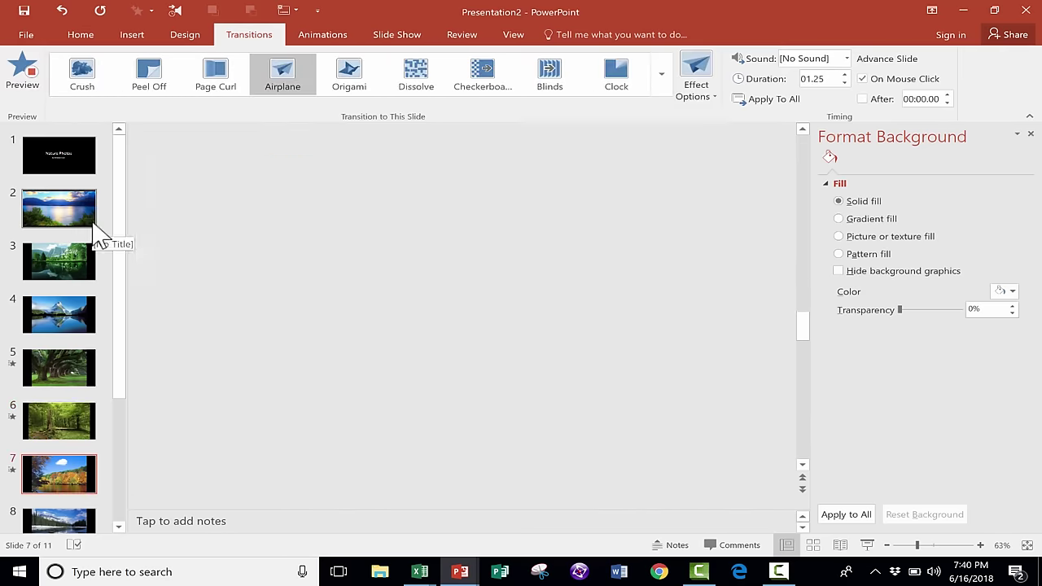
{"action": "key", "text": "Page_Down"}
{"action": "key", "text": "Page_Down"}
{"action": "key", "text": "Page_Down"}
- Apply the Vortex transition From Bottom, 04.00 duration, to all slides
{"action": "left_click", "coordinate": [660, 73]}
{"action": "left_click", "coordinate": [350, 244]}
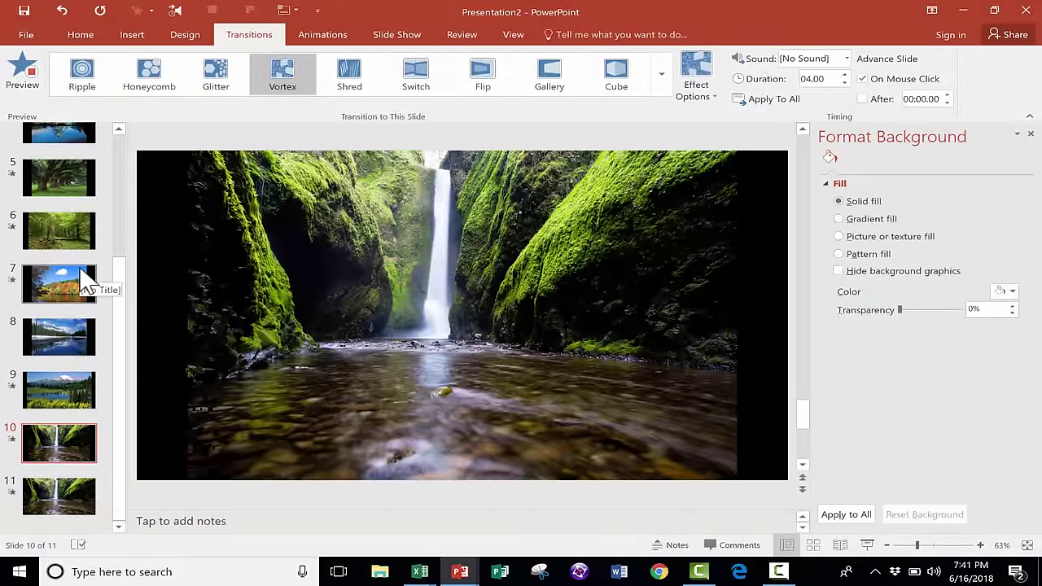
{"action": "key", "text": "Page_Down"}
{"action": "left_click", "coordinate": [715, 98]}
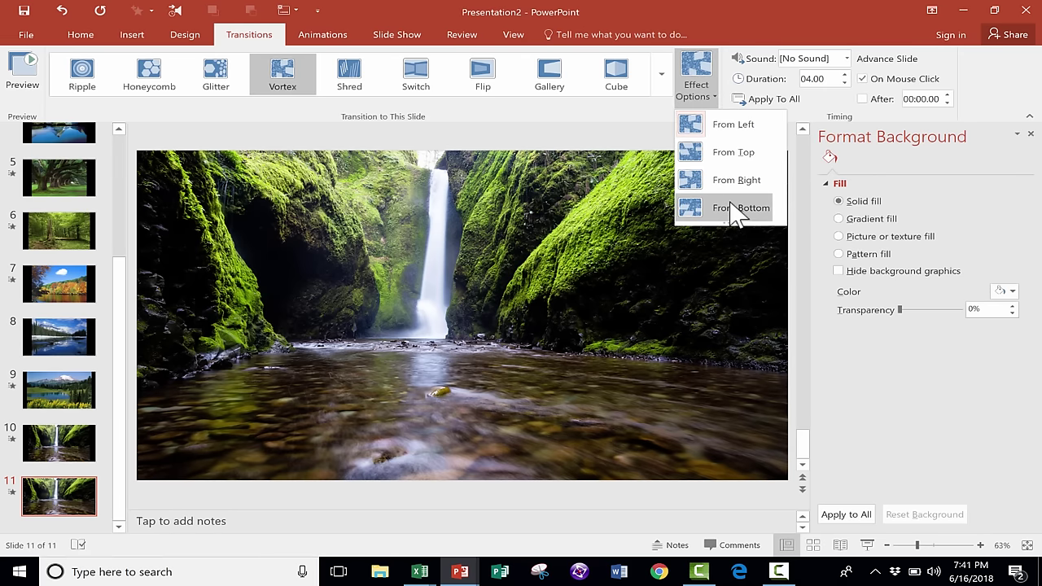
{"action": "left_click", "coordinate": [776, 101]}
{"action": "left_click", "coordinate": [776, 101]}
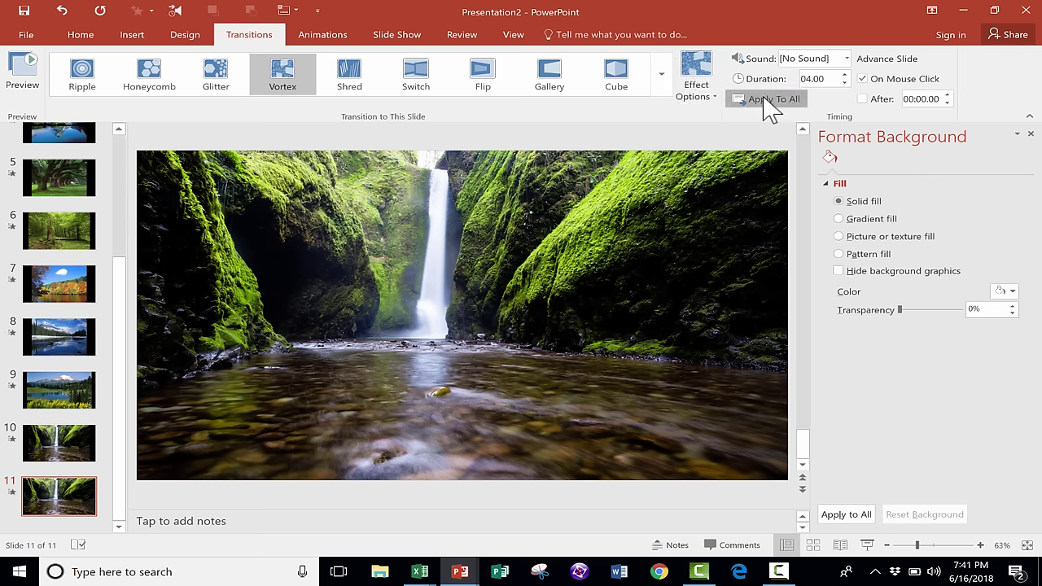
{"action": "left_click_drag", "start_coordinate": [116, 293], "coordinate": [135, 167]}
- Play the Nature Photos slide show full screen from the title slide
{"action": "left_click", "coordinate": [61, 167]}
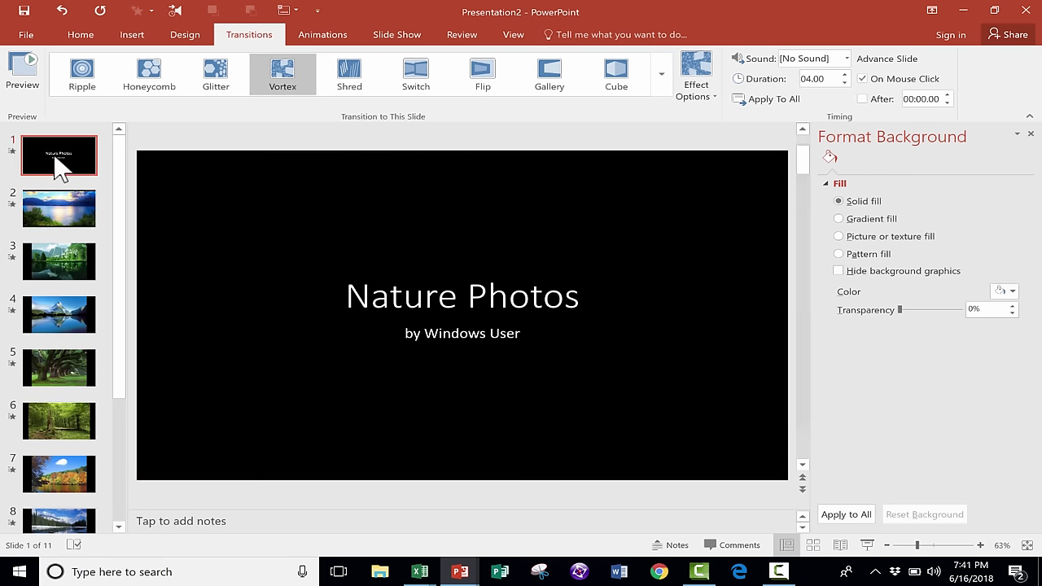
{"action": "key", "text": "alt+r"}
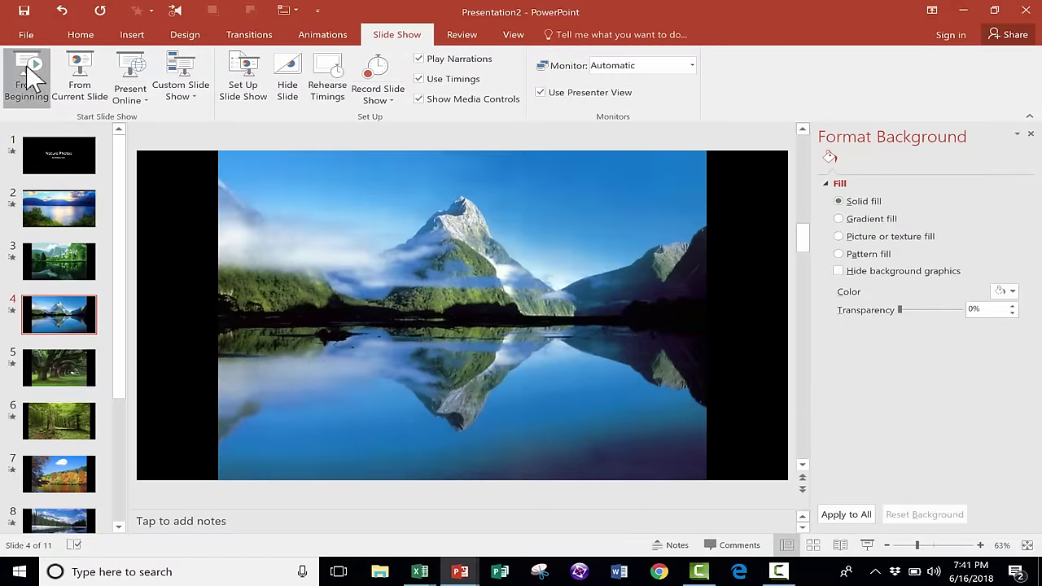
{"action": "left_click", "coordinate": [33, 77]}
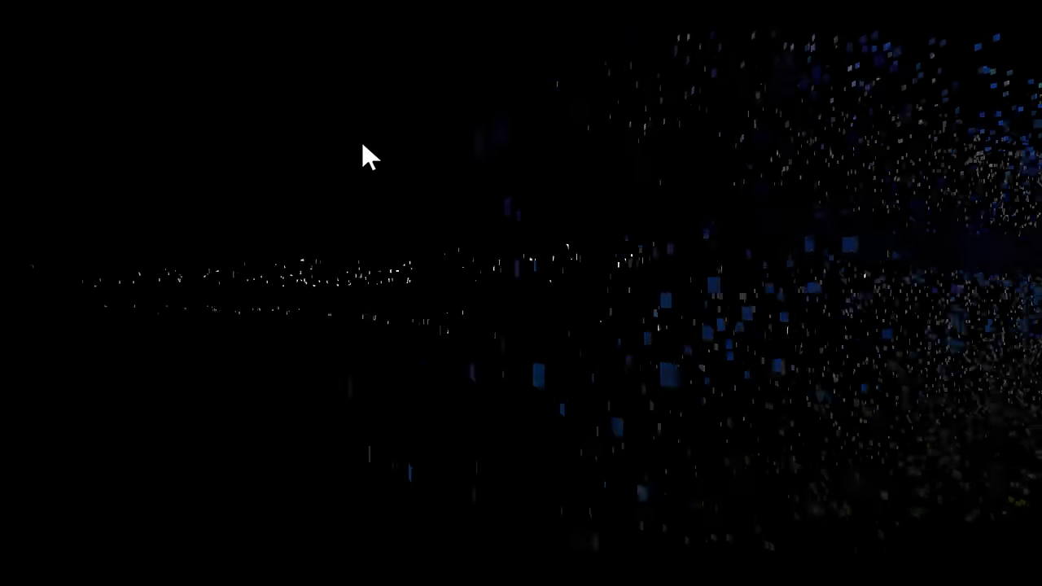